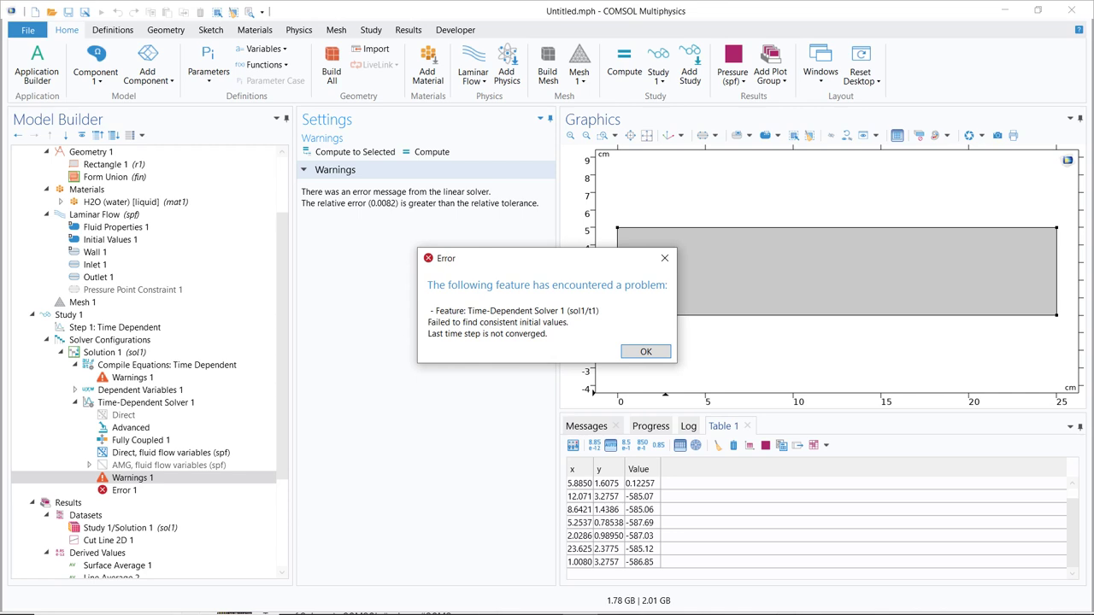
- Dismiss the solver error and replace the existing Laminar Flow interface in Component 1 with a fresh one
key(Return)
click(94, 215)
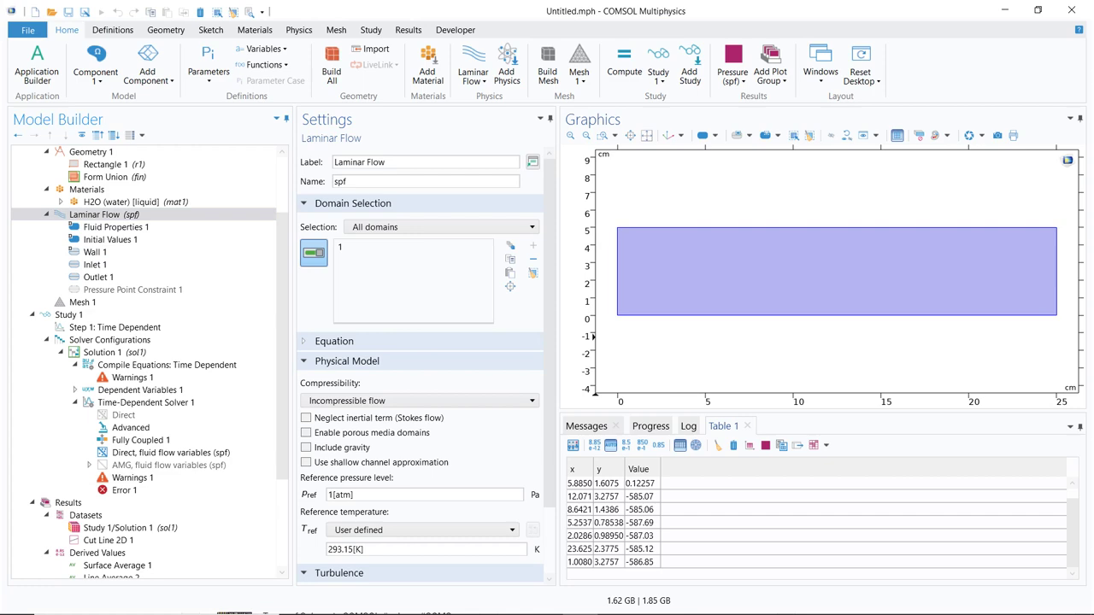
right_click(129, 214)
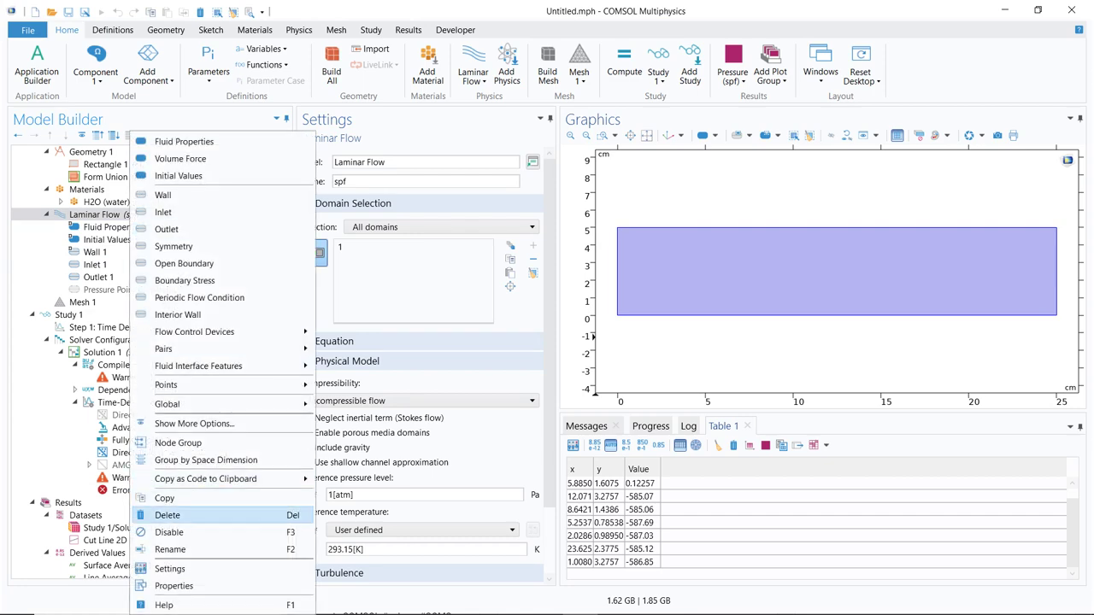
click(167, 516)
key(Return)
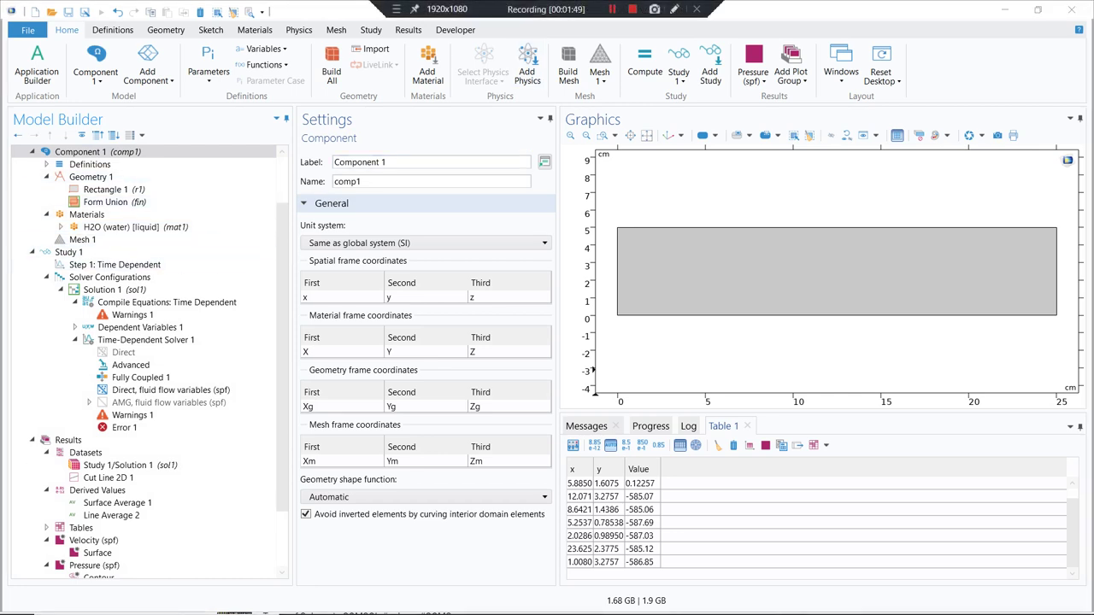
key(ctrl+z)
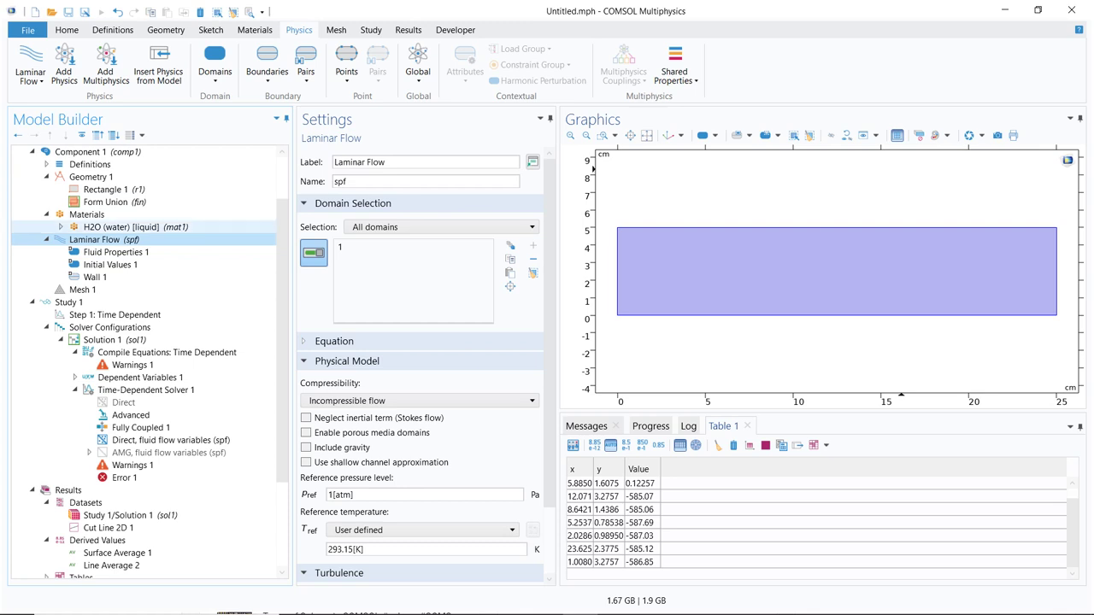
- Examine the property groups and material contents of the H2O (water) [liquid] material
click(61, 227)
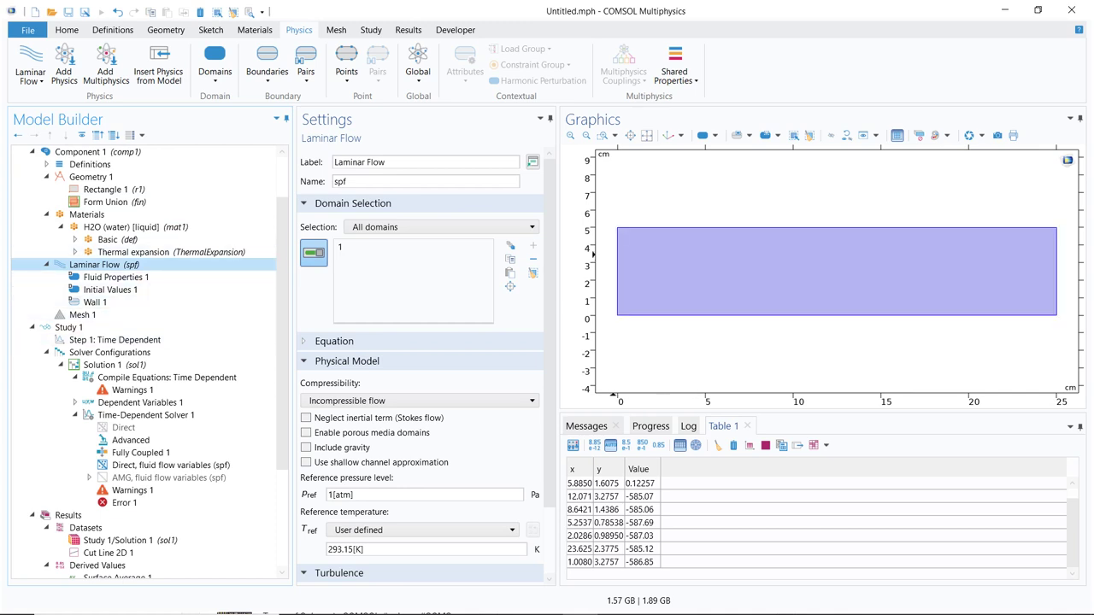
scroll(120, 256, up, 1)
right_click(120, 265)
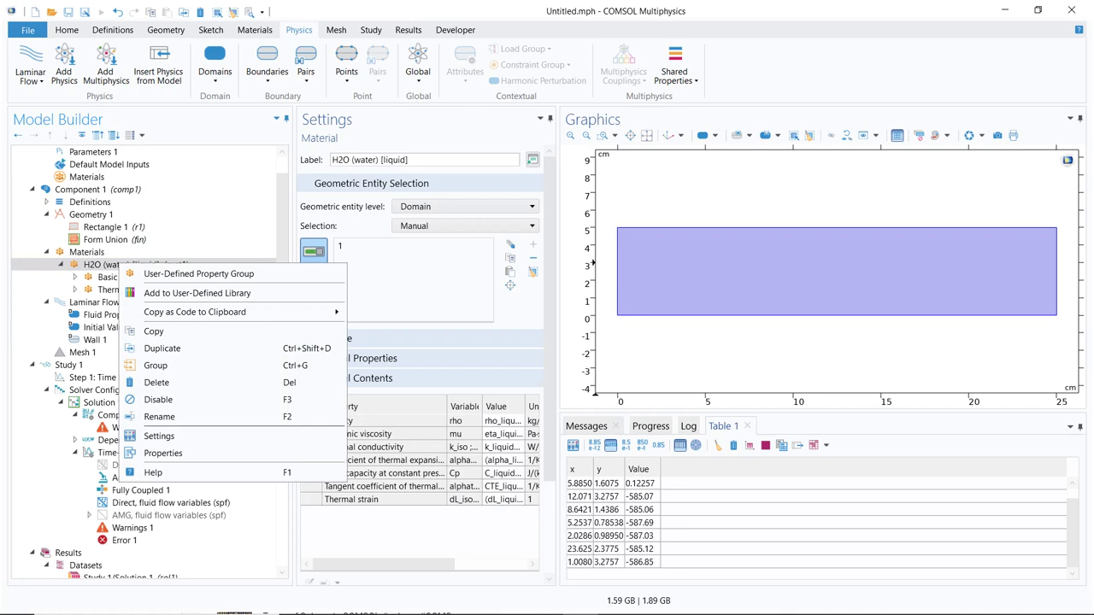
- Add an Inlet to Laminar Flow on the rectangle's left edge with a normal inflow velocity of 0.01 m/s
click(91, 302)
right_click(92, 301)
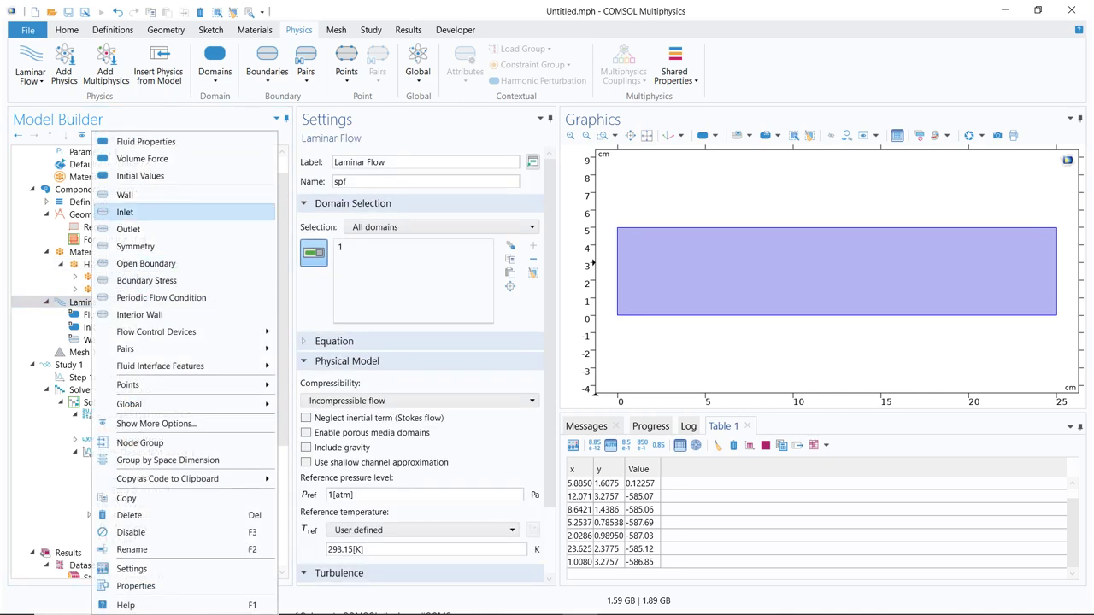
click(125, 212)
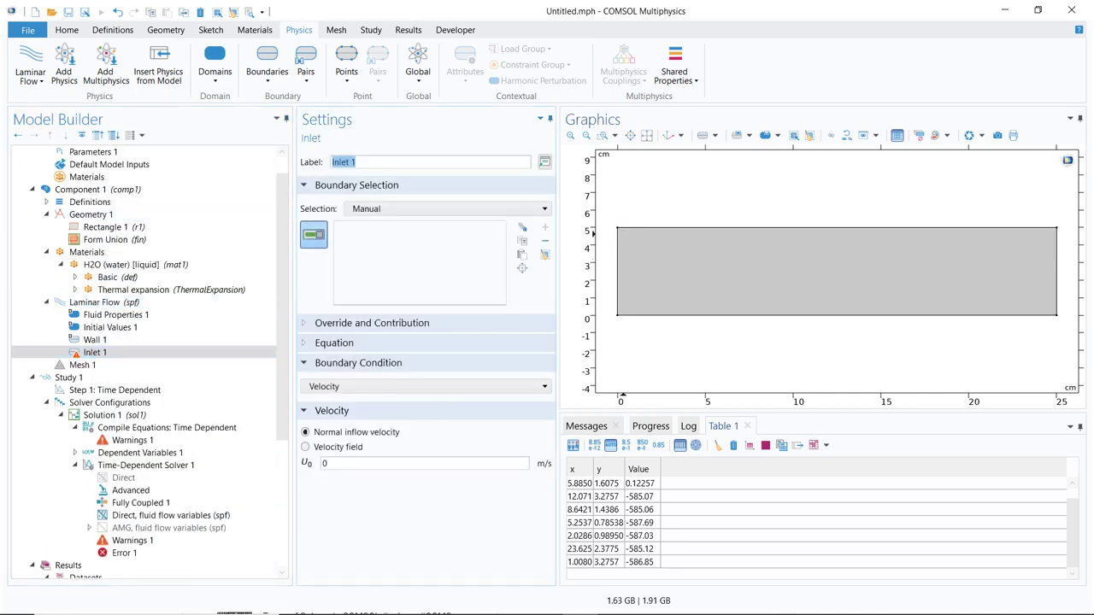
click(593, 248)
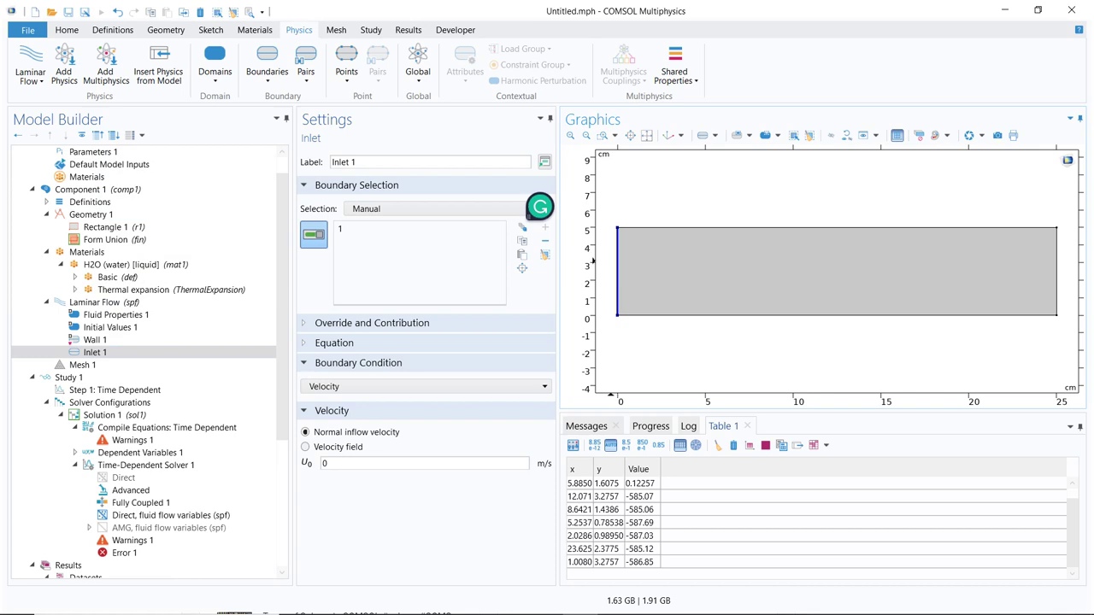
click(305, 447)
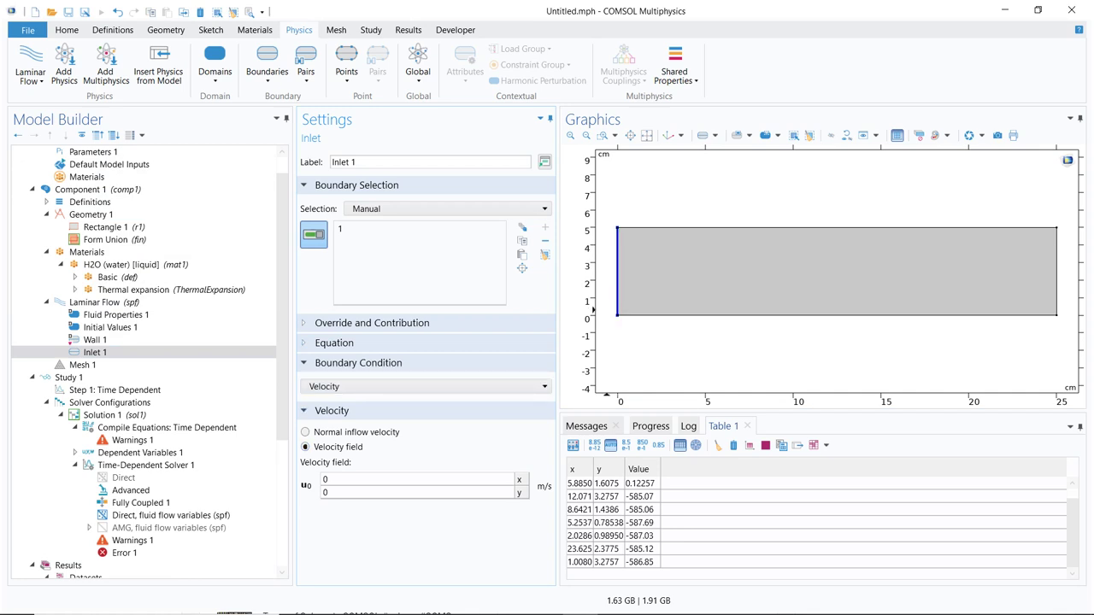
click(305, 433)
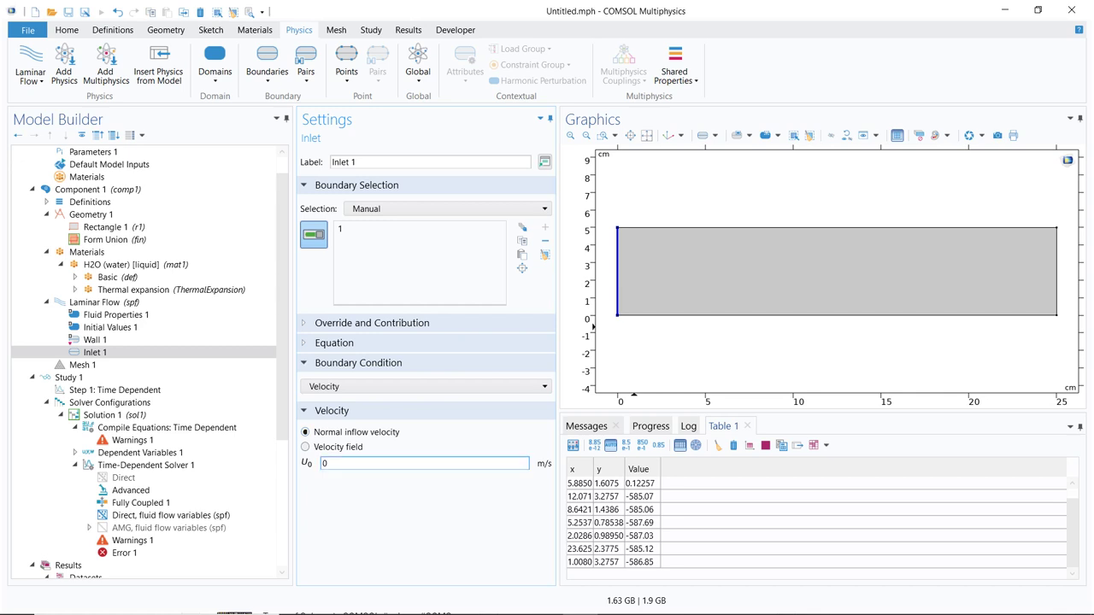
text(.01)
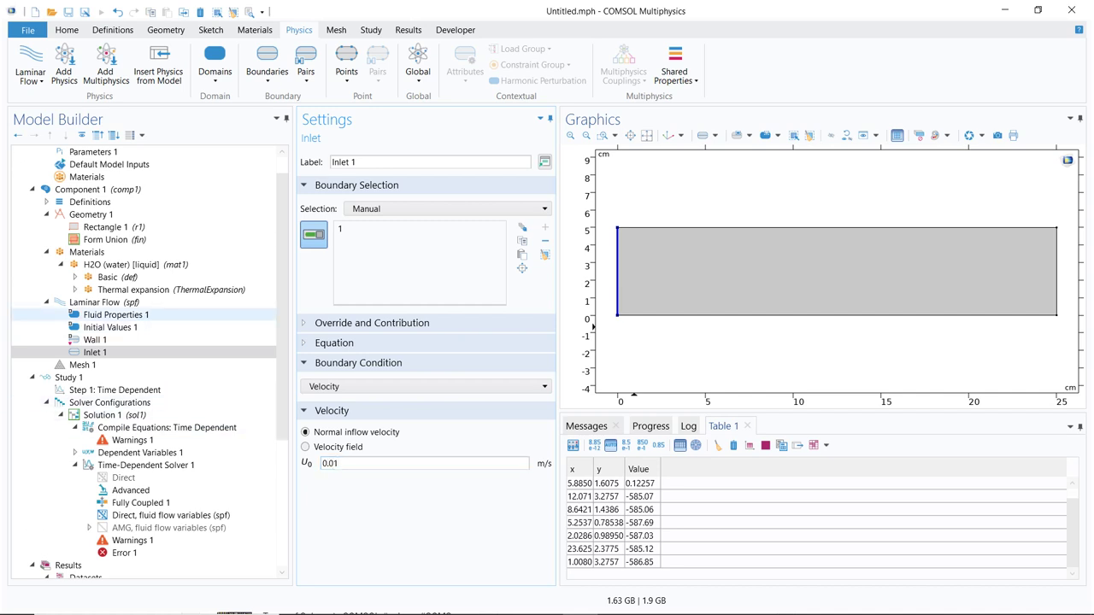
- Add an Outlet on the rectangle's right edge using the Velocity condition with a normal outflow velocity of 0.02 m/s
click(128, 303)
right_click(135, 302)
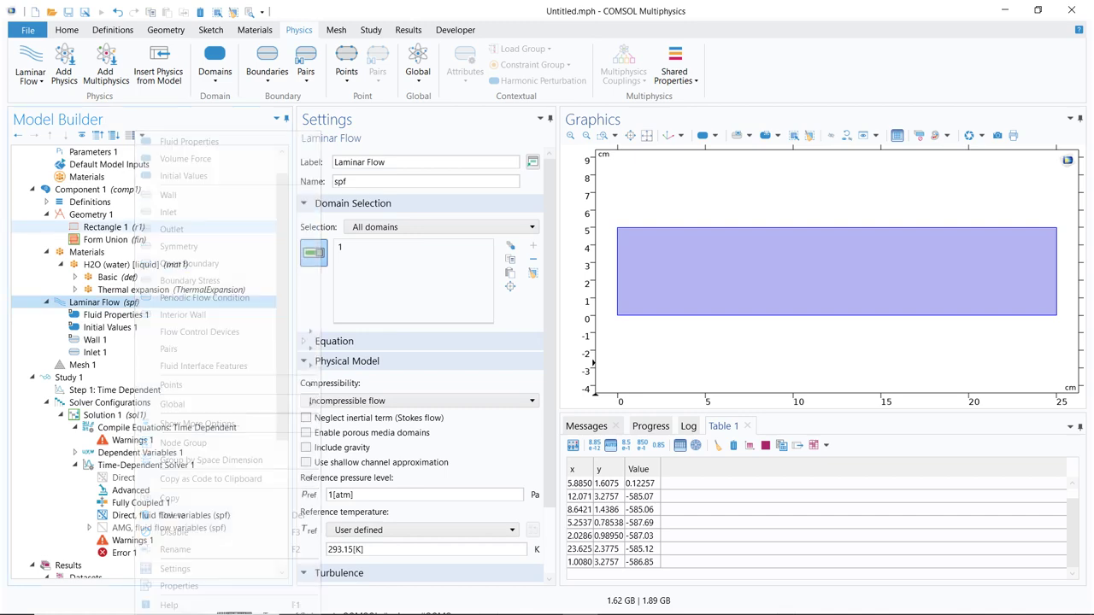
click(171, 230)
click(1056, 272)
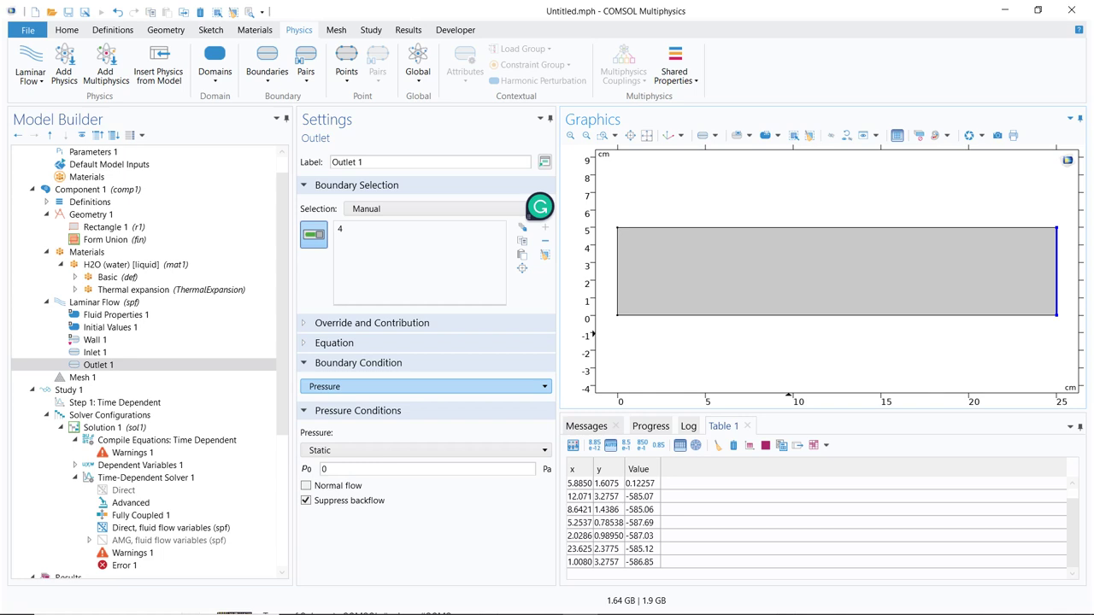
click(427, 387)
click(341, 416)
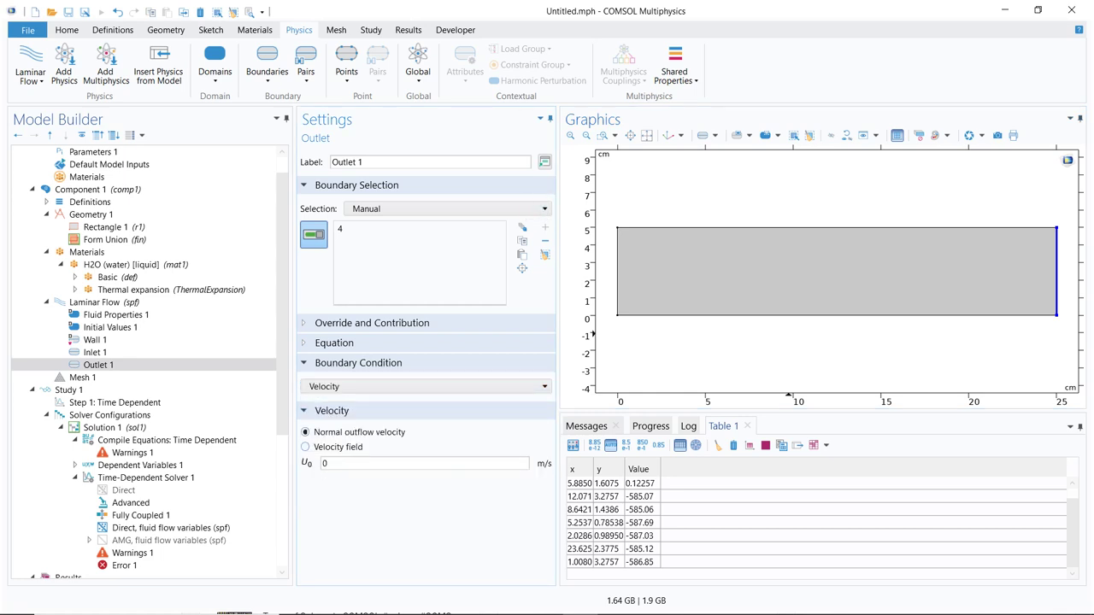
click(385, 463)
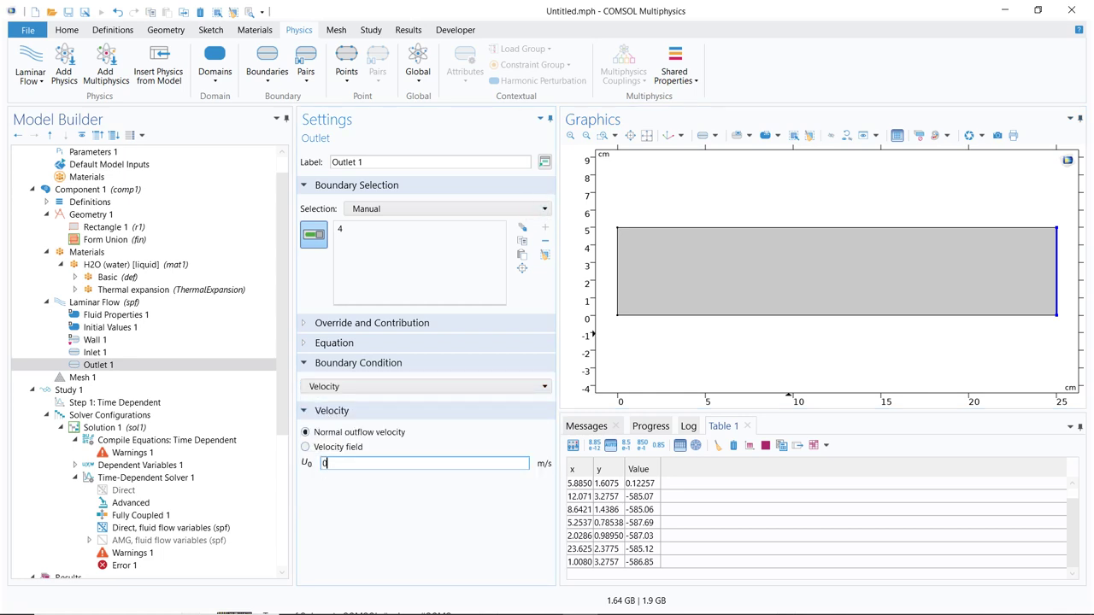
text(.02)
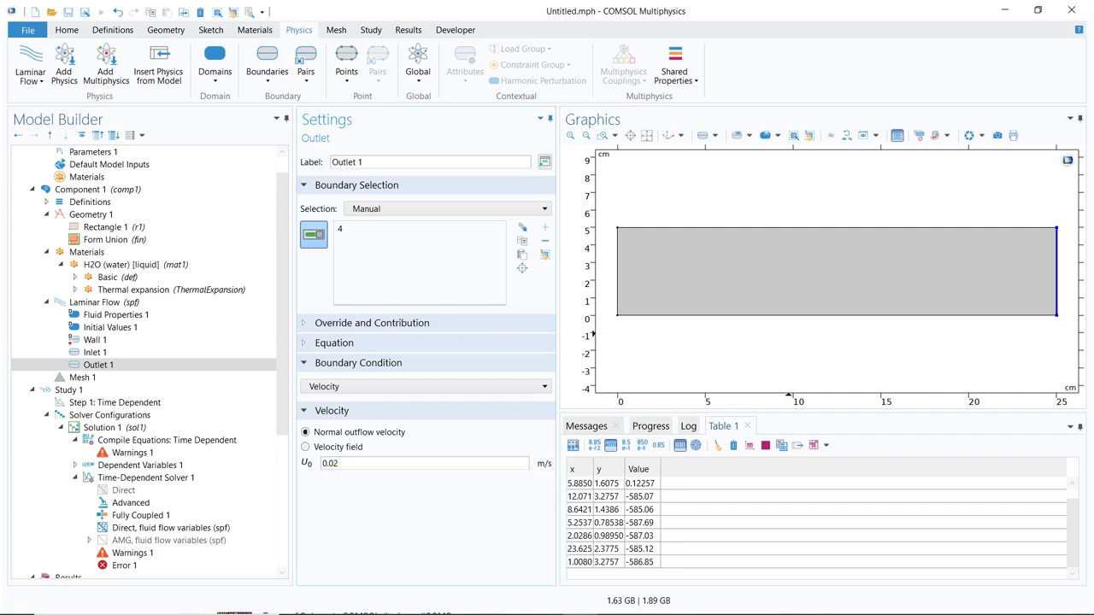
- Check the mesh, try to compute the Time Dependent study, and close the resulting dialog
click(82, 377)
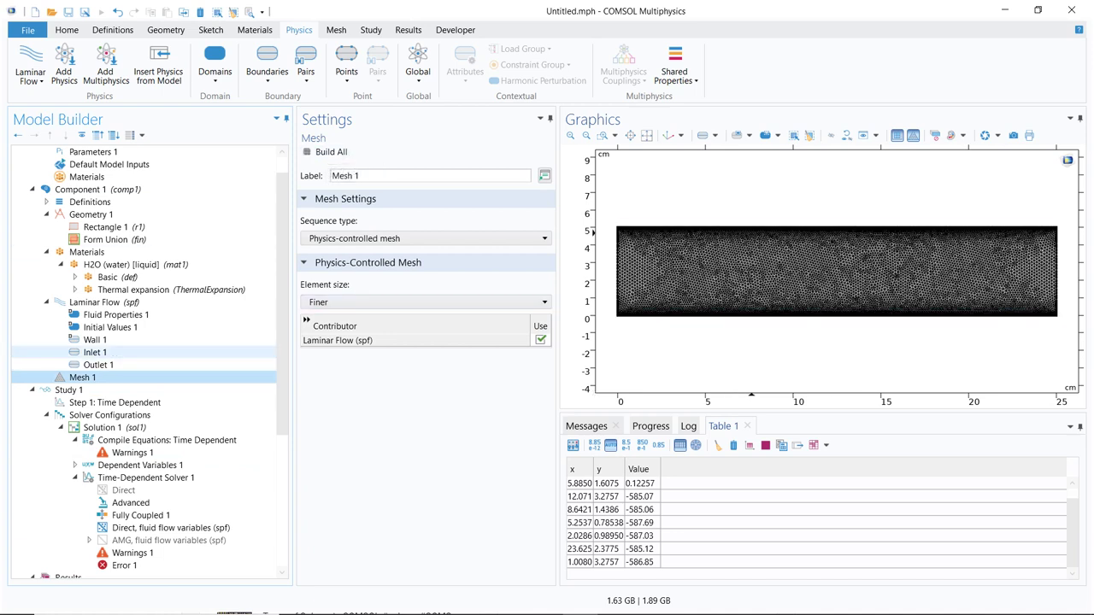
click(115, 403)
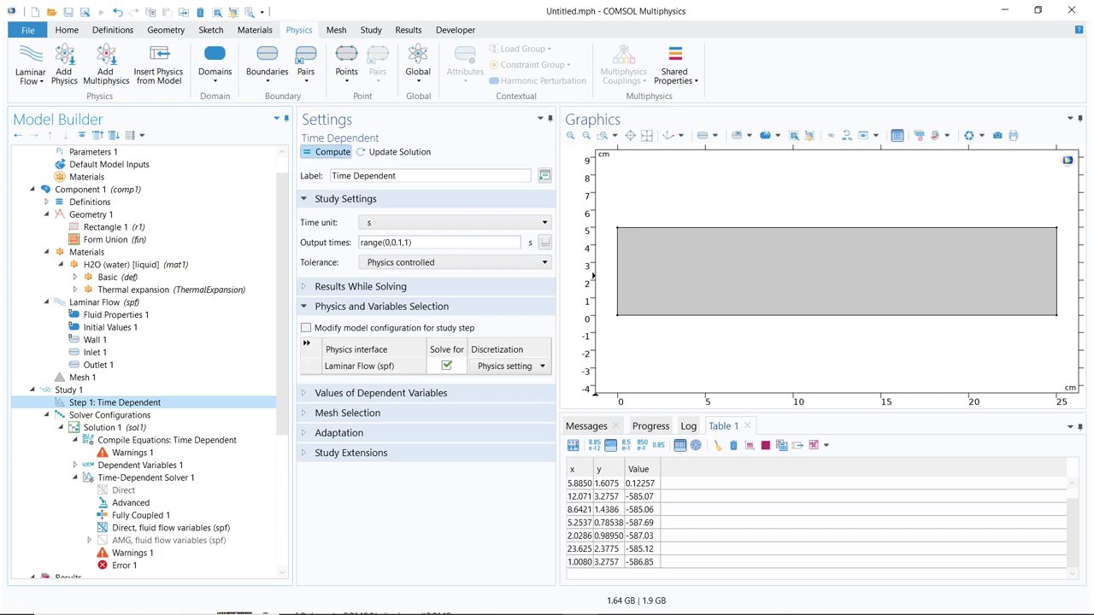
click(332, 152)
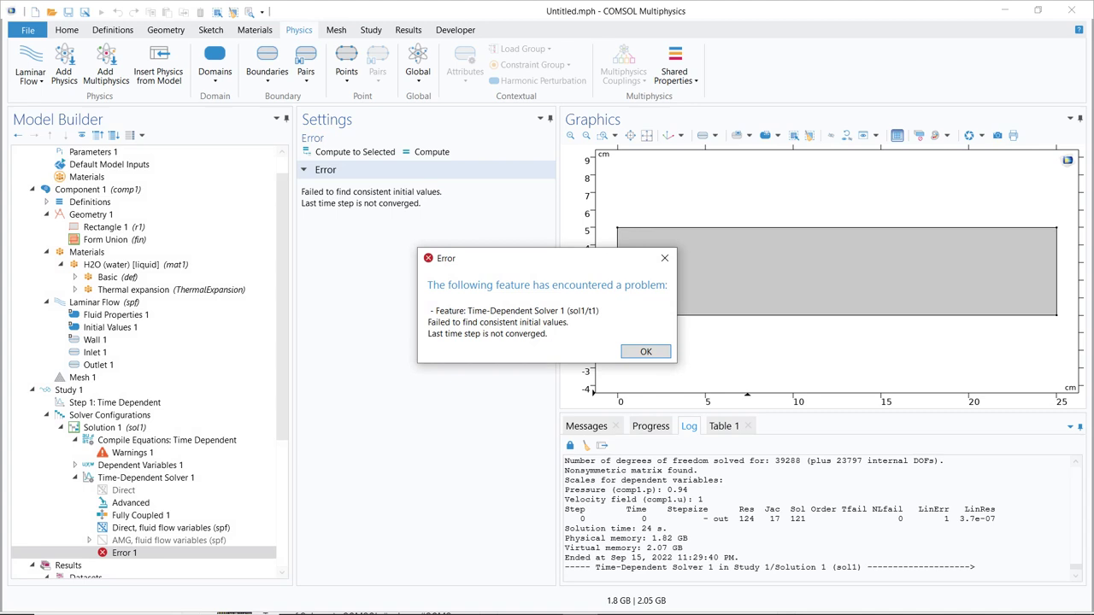
click(665, 258)
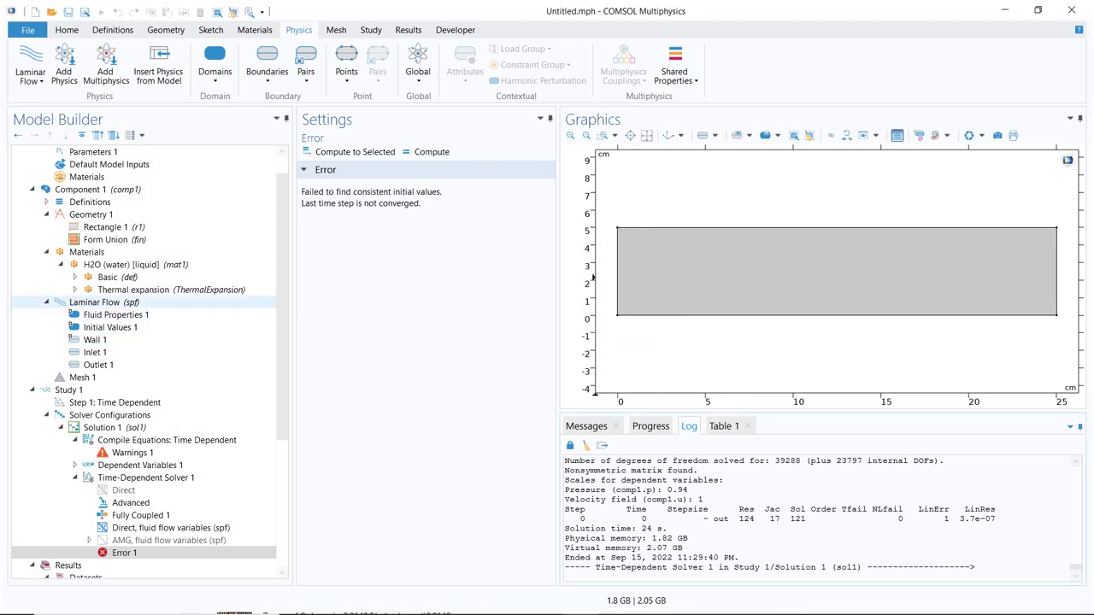
- Examine the Laminar Flow equations and the settings of its fluid properties, initial values, wall, inlet and outlet
click(94, 302)
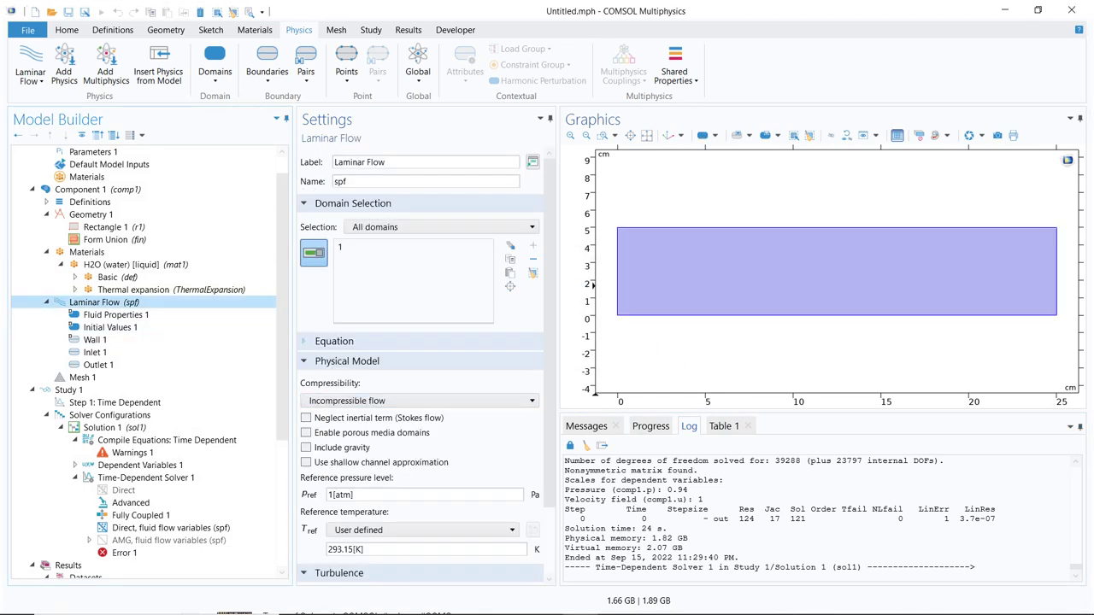
click(334, 341)
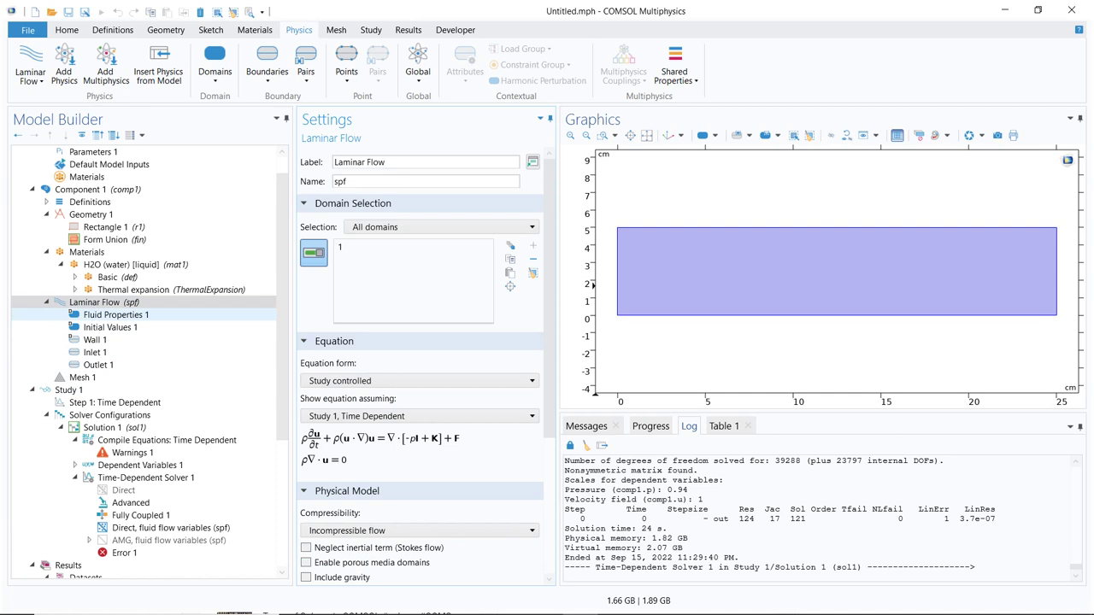
click(111, 314)
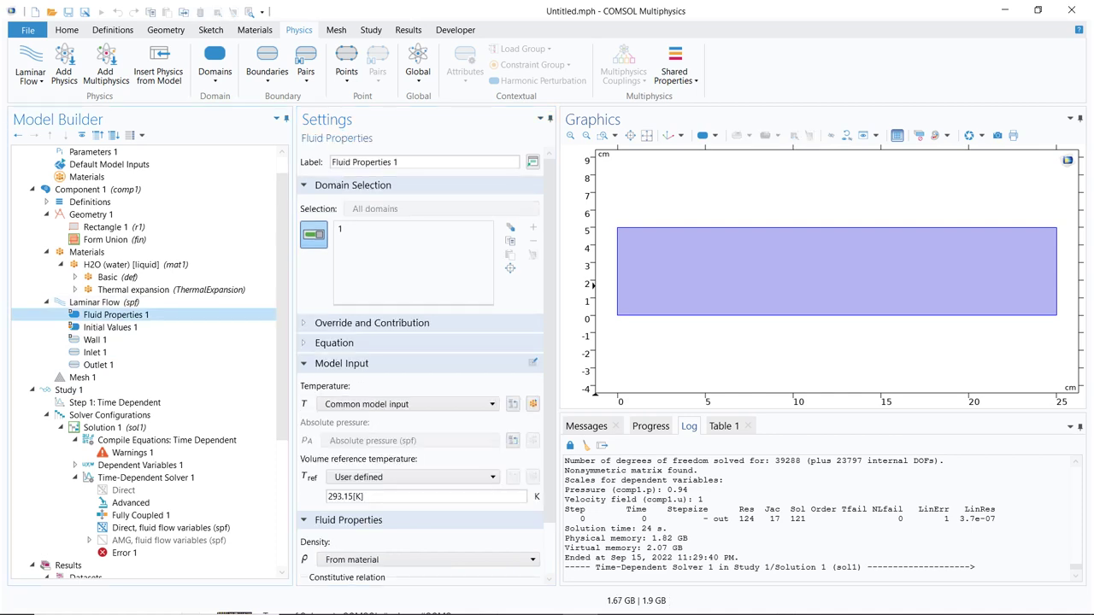
scroll(421, 359, down, 2)
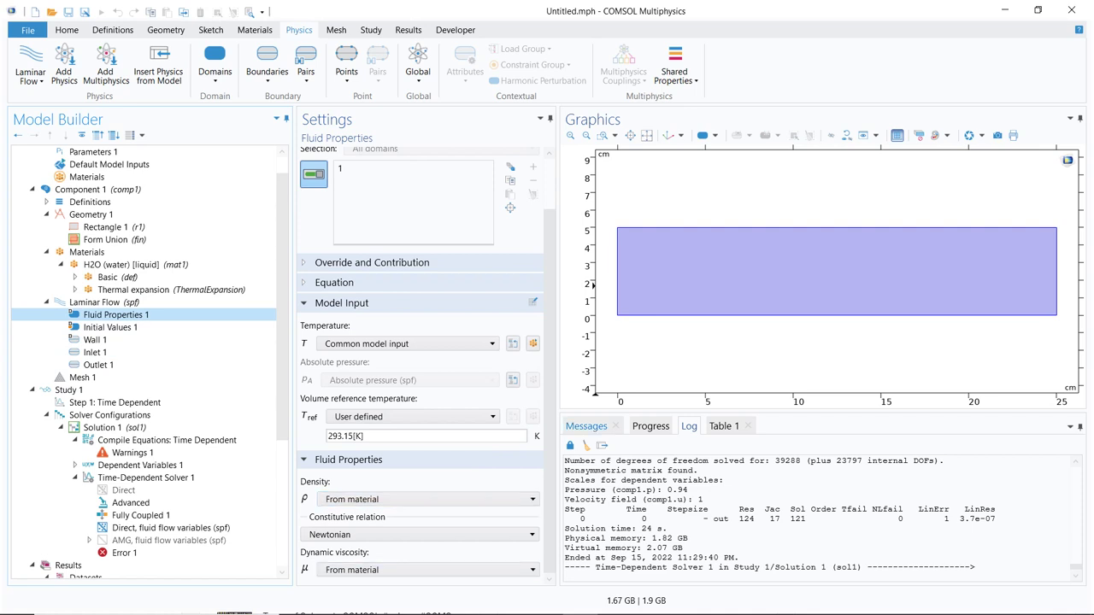
click(111, 327)
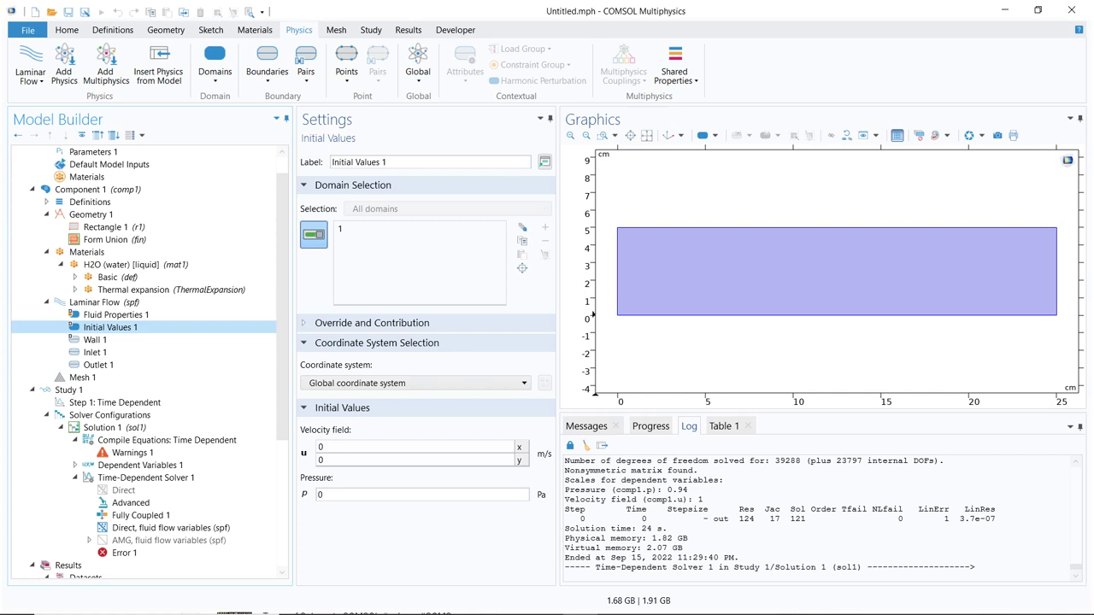
click(95, 340)
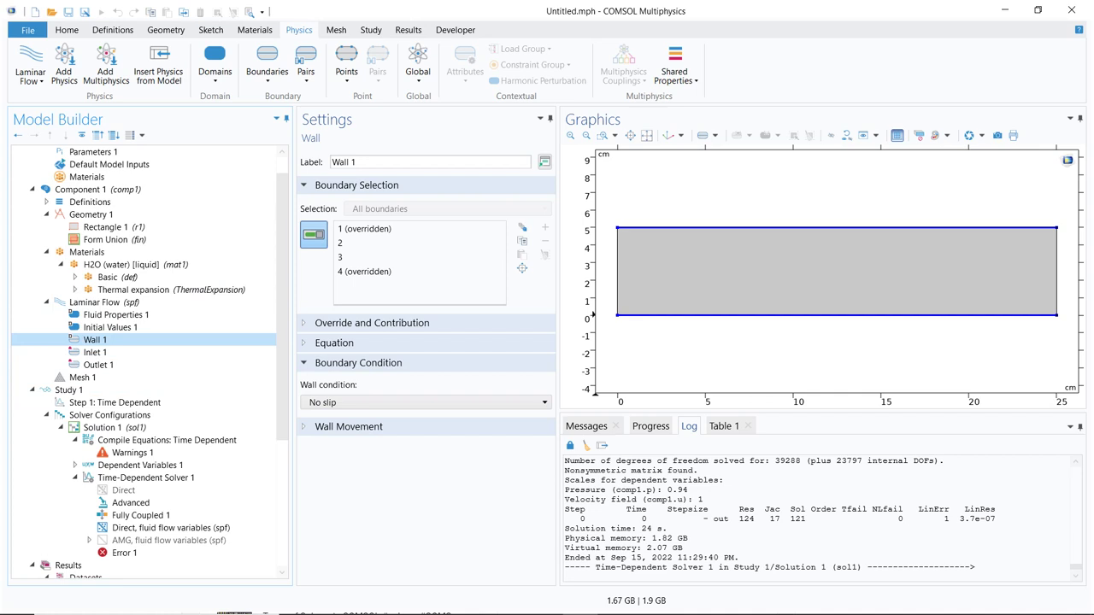
click(95, 352)
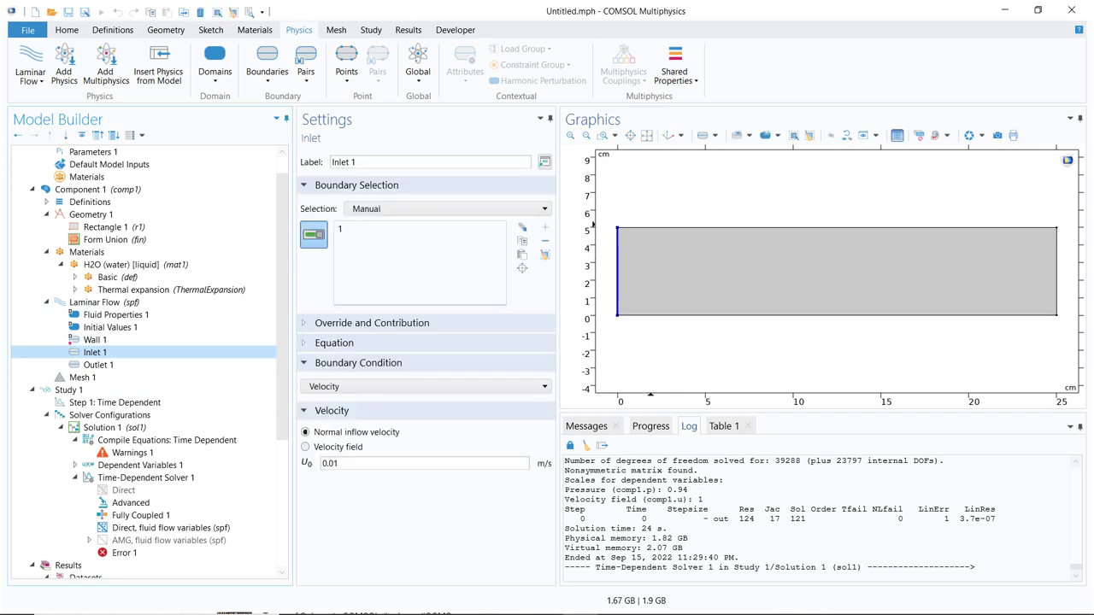
click(97, 365)
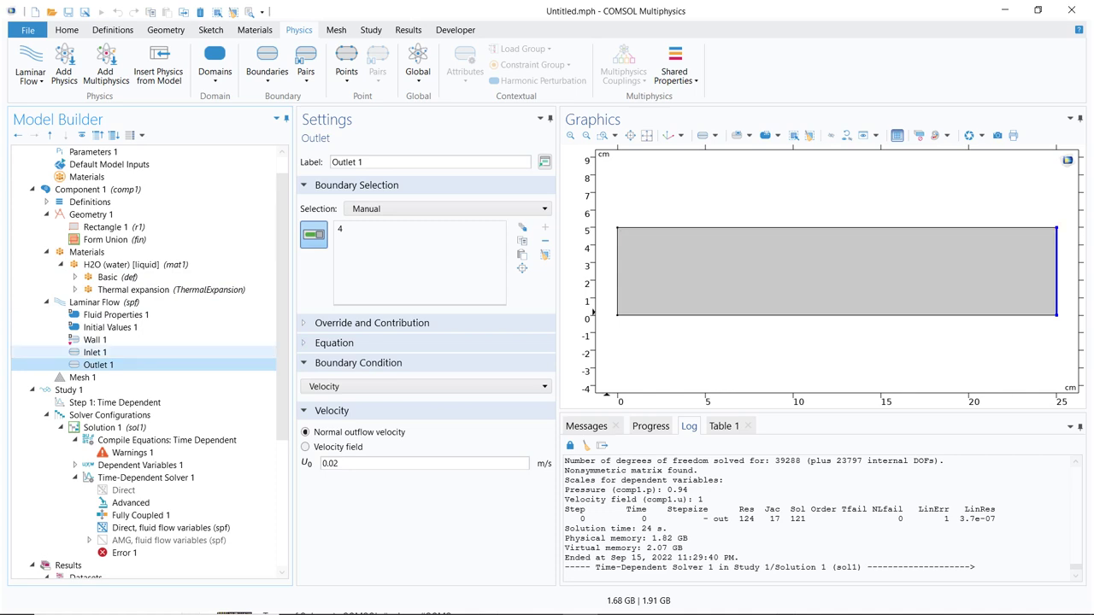
click(110, 328)
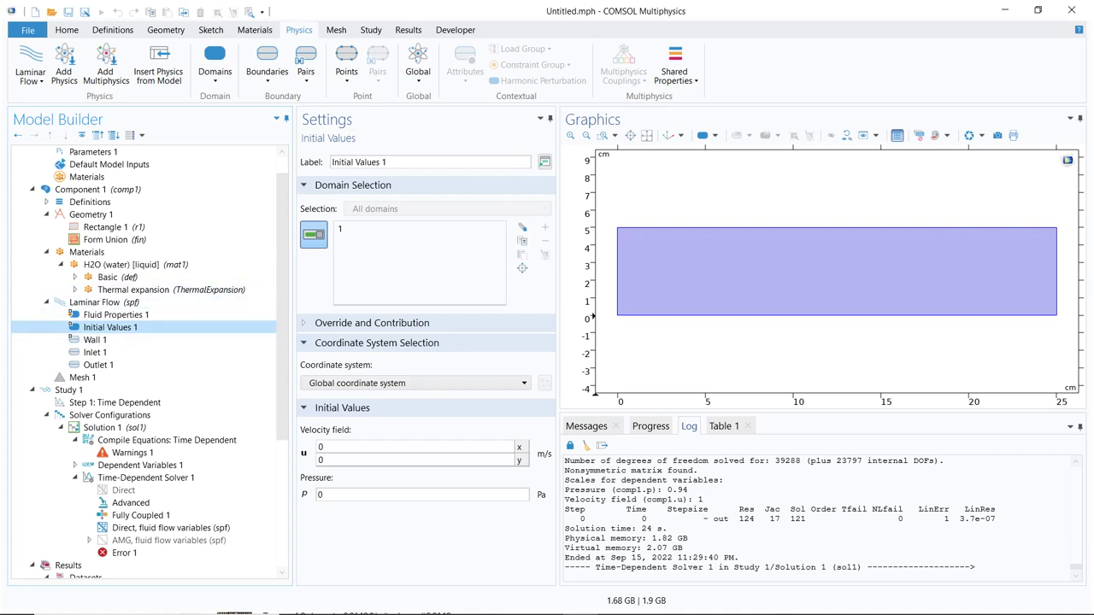
click(94, 303)
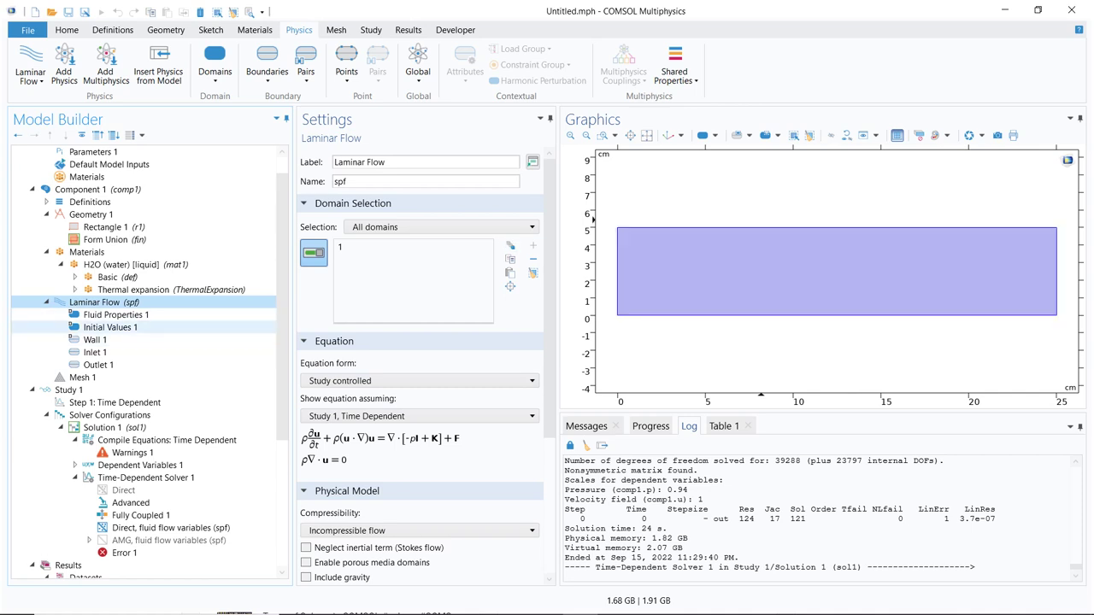
click(110, 328)
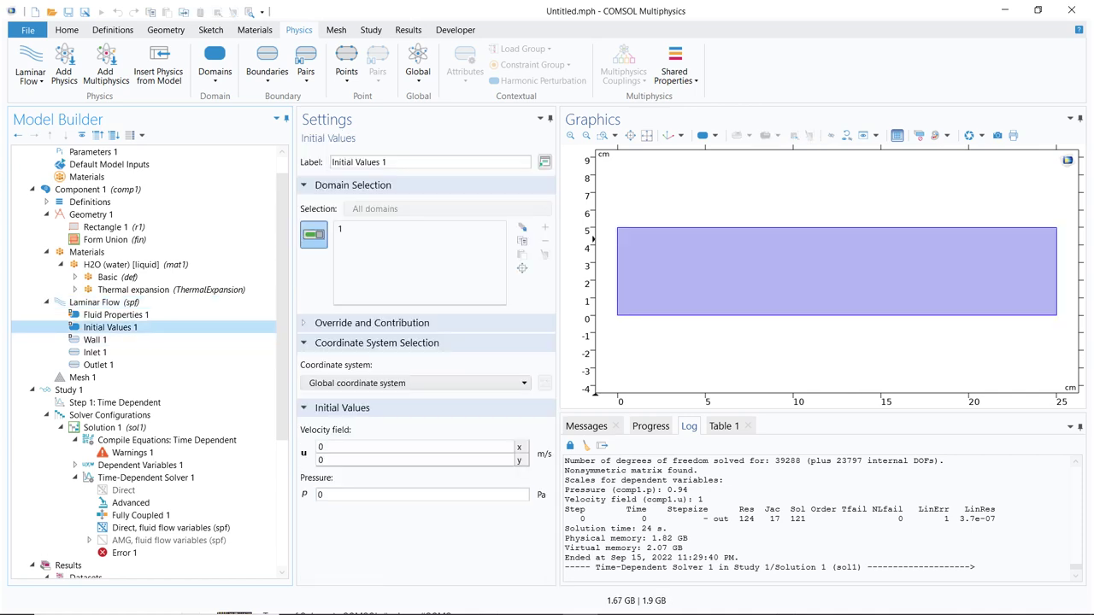
click(95, 339)
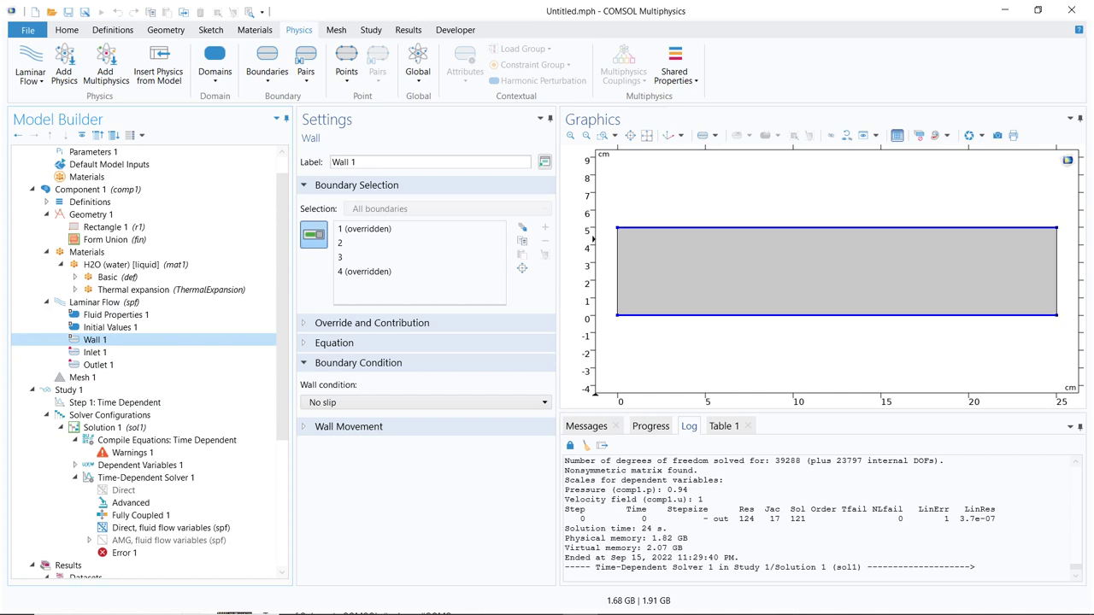
click(94, 352)
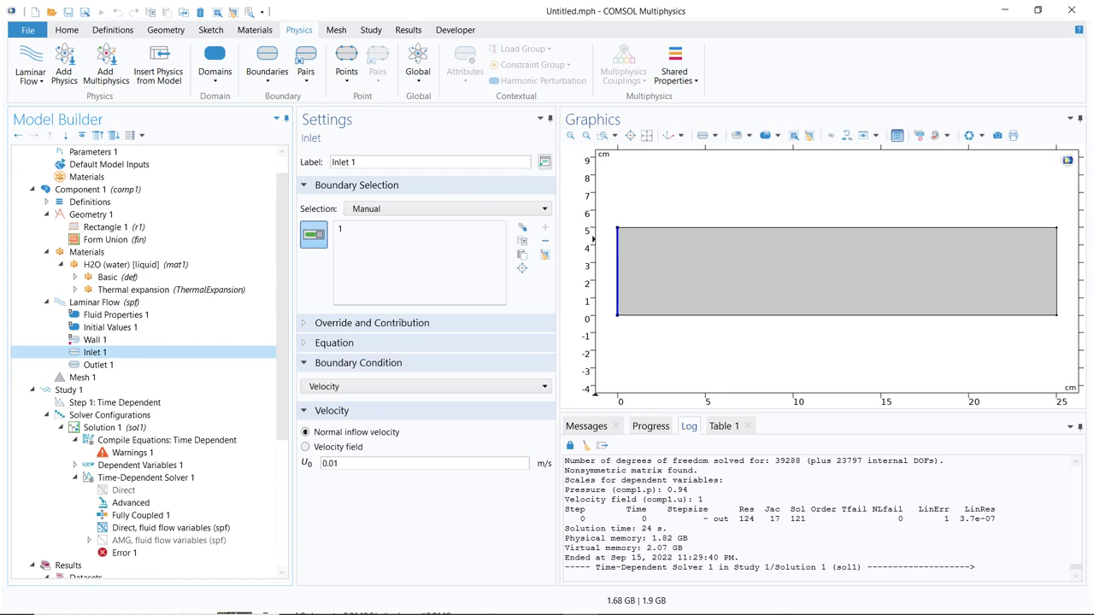
click(99, 365)
- Compare the inlet and outlet velocity settings, and review the Laminar Flow equations and the Time Dependent study settings
click(95, 352)
click(342, 463)
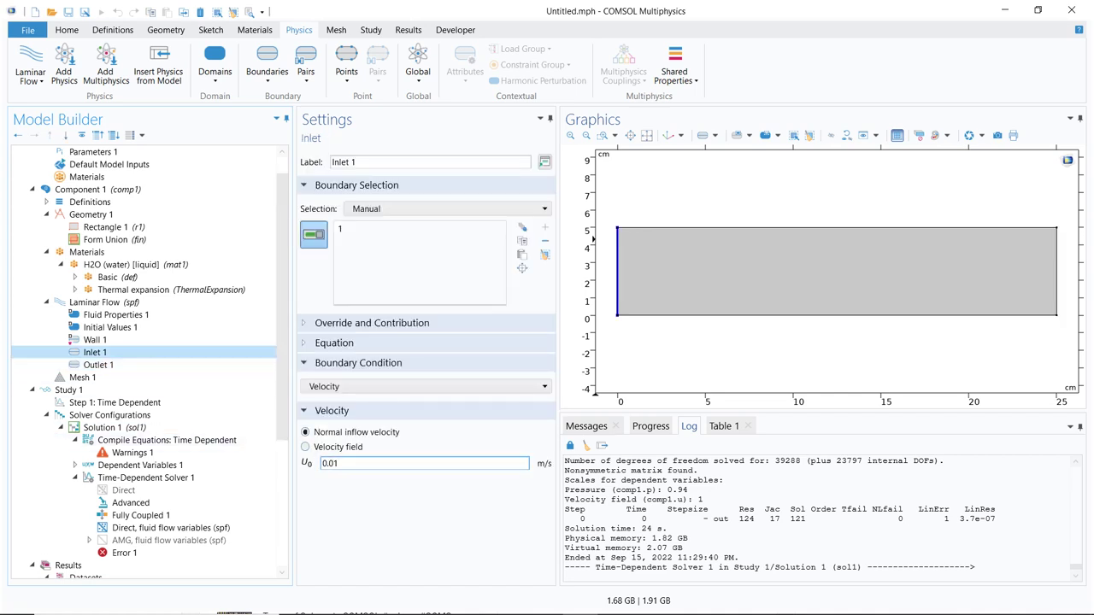
click(593, 240)
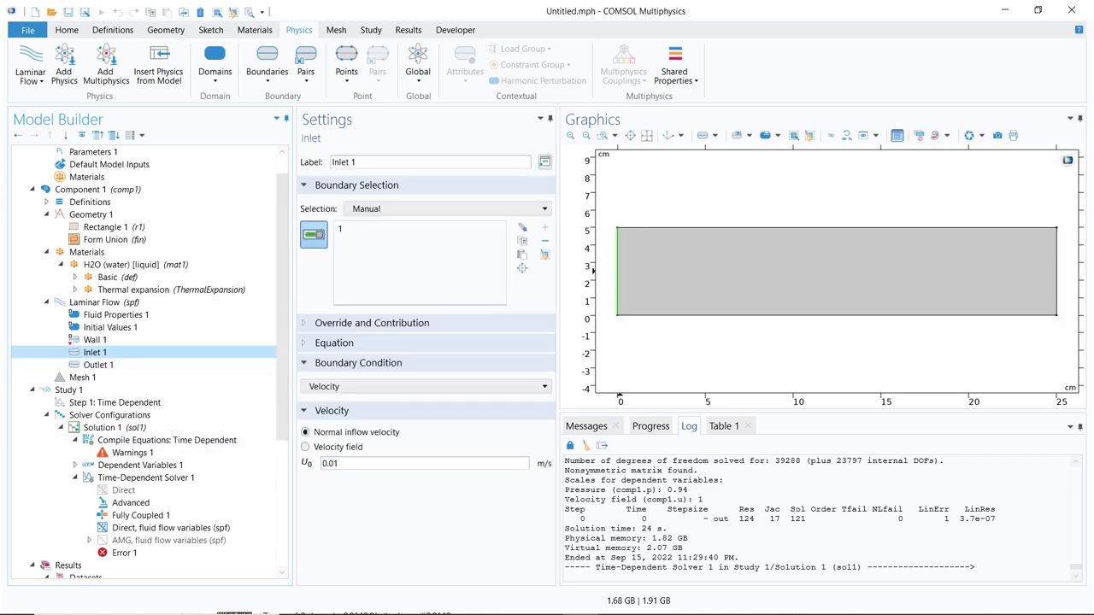
click(338, 463)
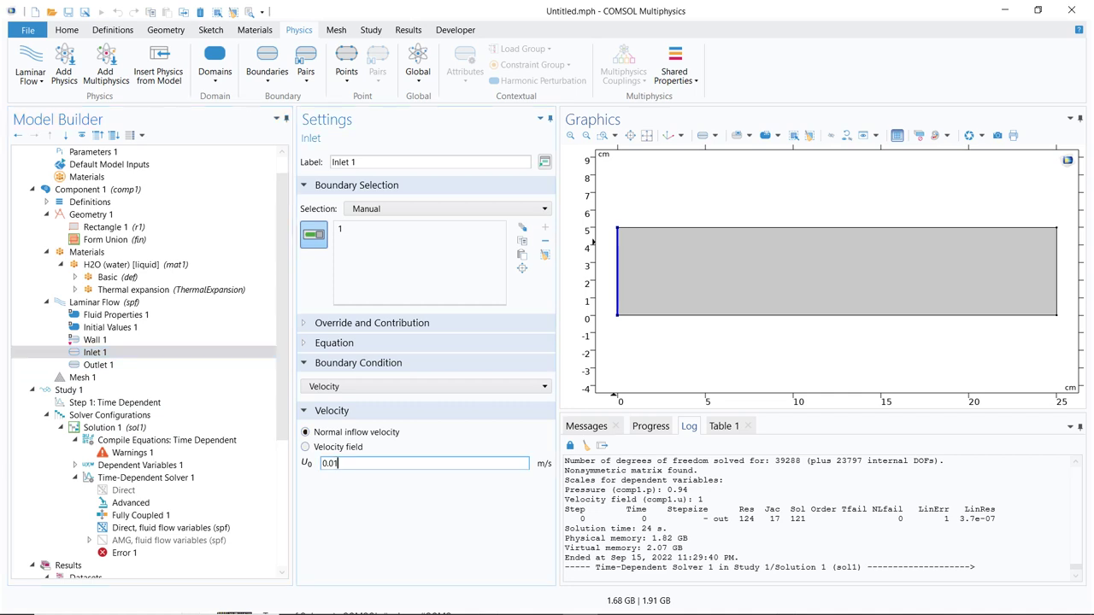
click(98, 365)
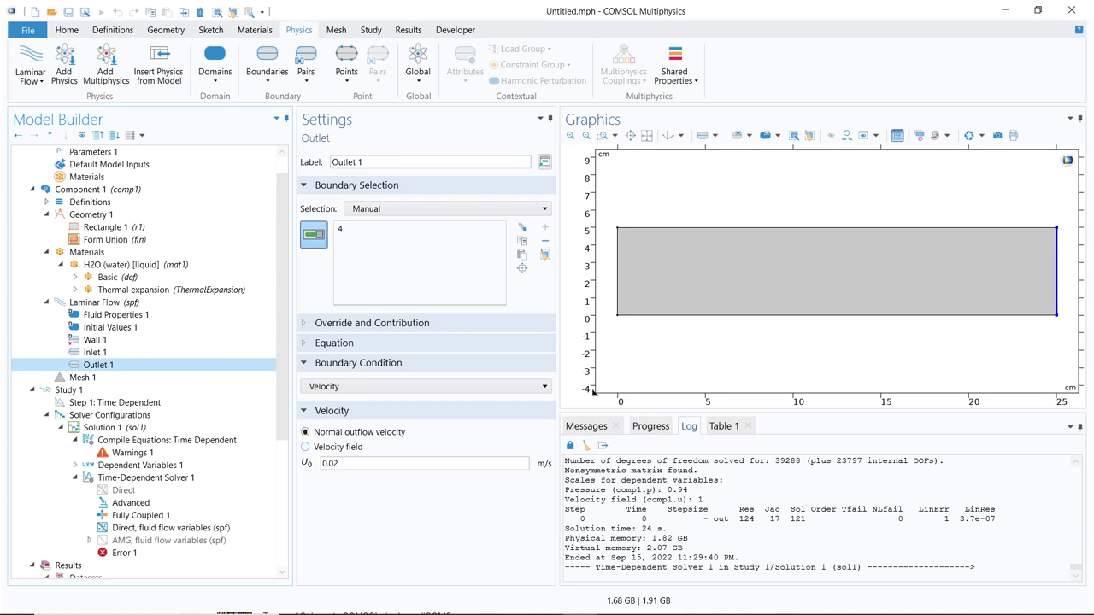
click(342, 463)
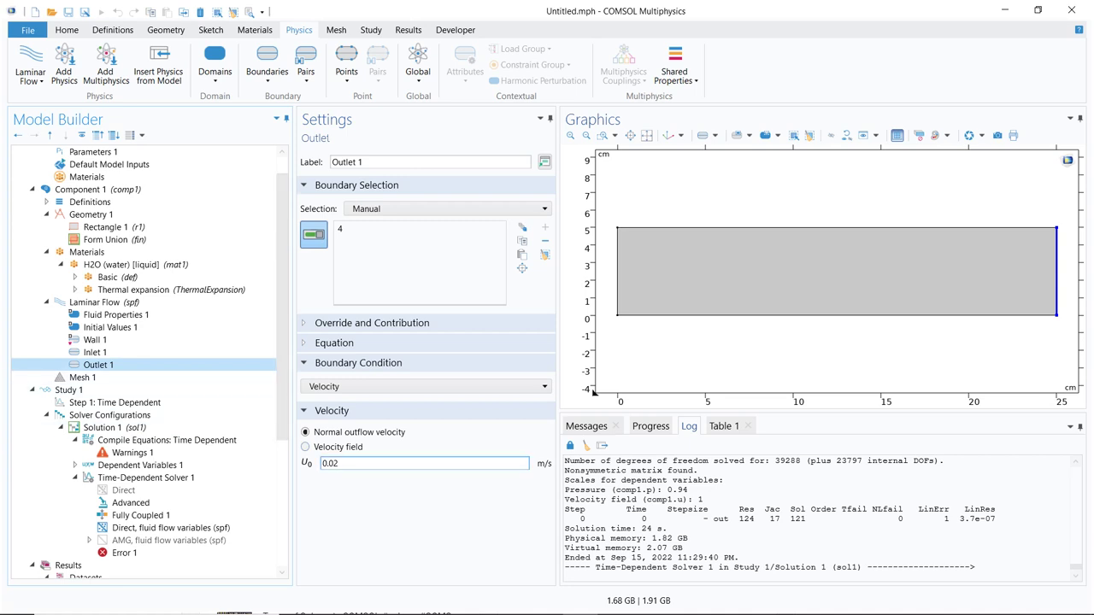
click(95, 353)
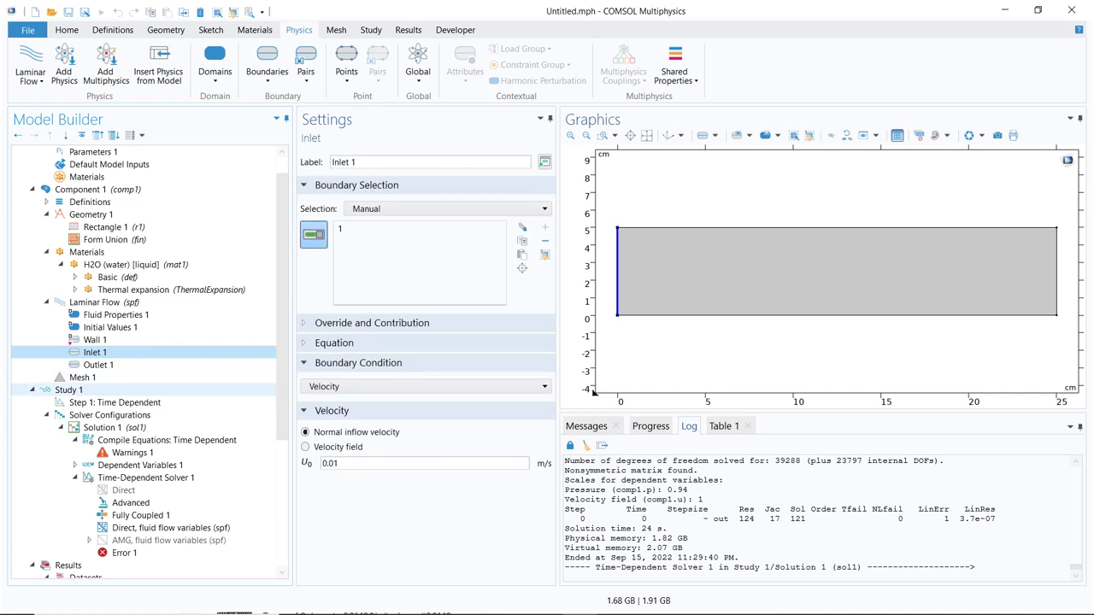
click(342, 463)
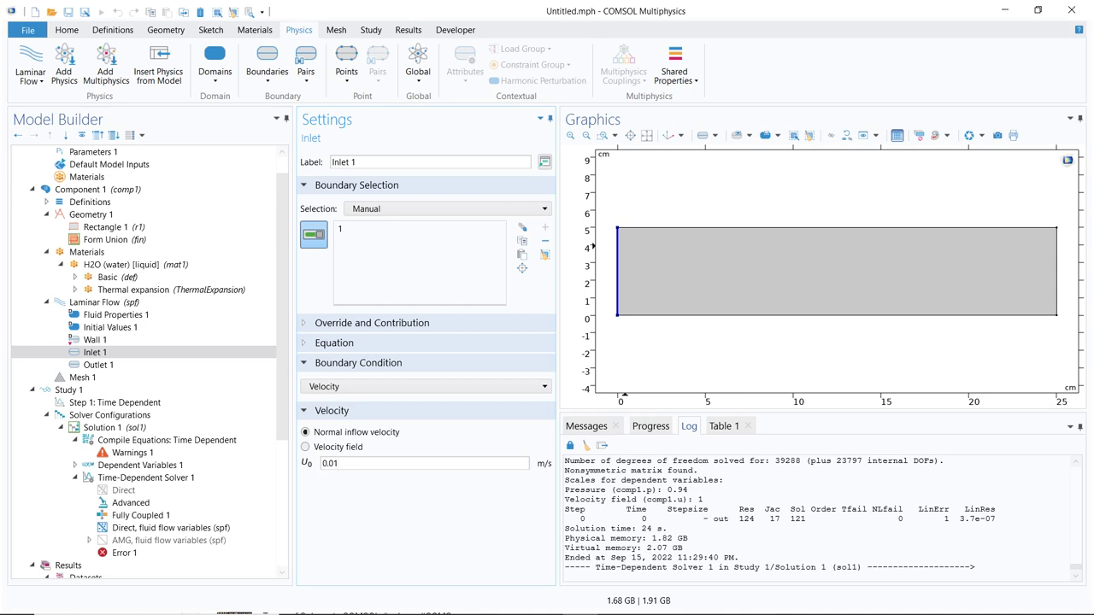
click(105, 301)
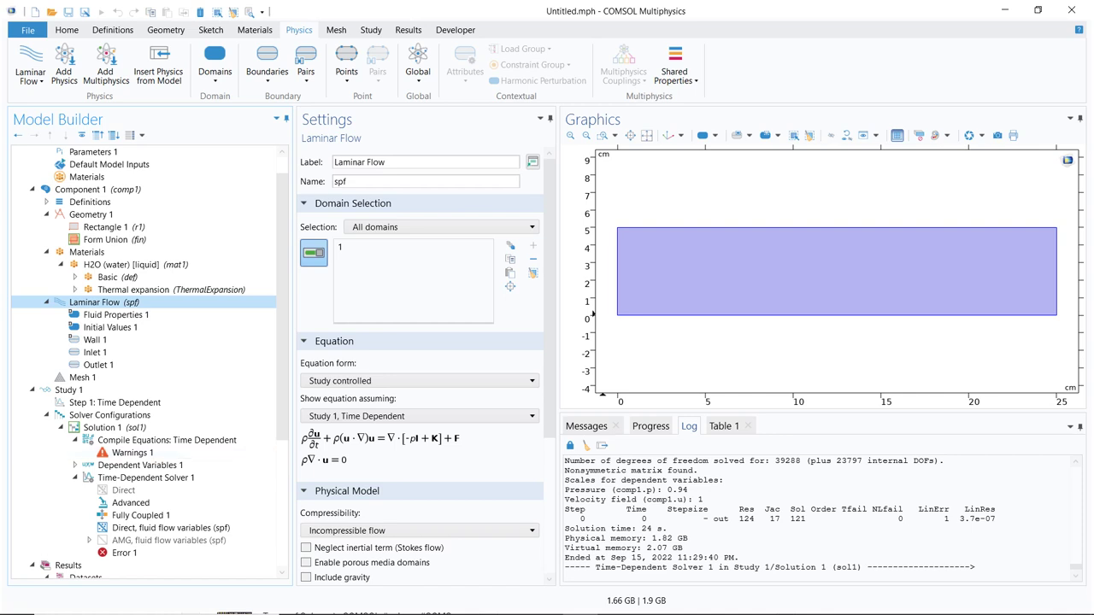
click(116, 402)
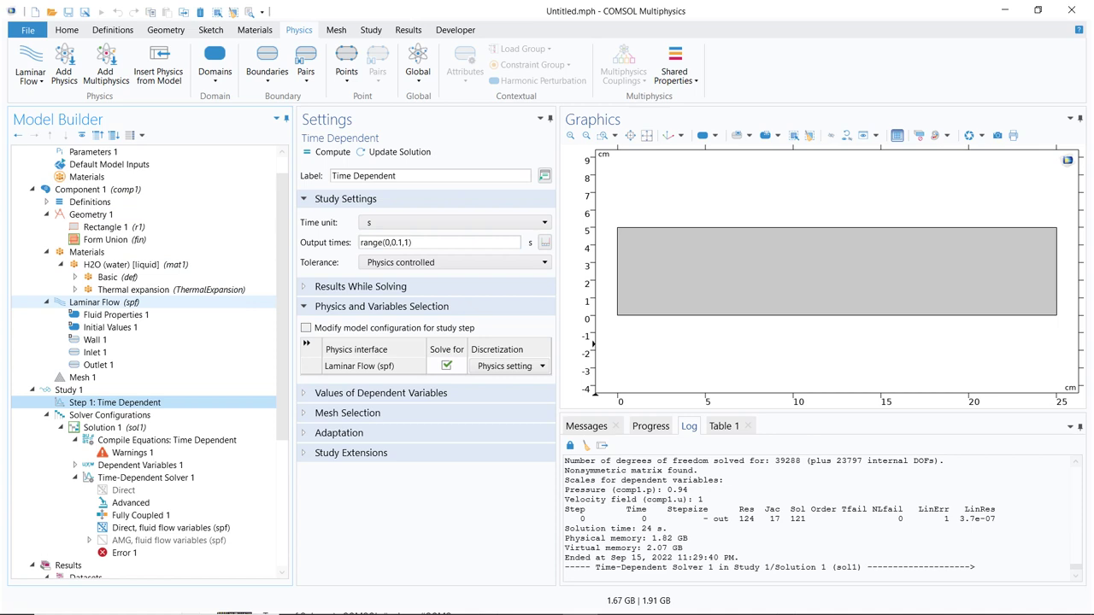
- Add a Pressure Point Constraint to Laminar Flow at the rectangle's lower-left corner with a pressure of 10 Pa
click(99, 302)
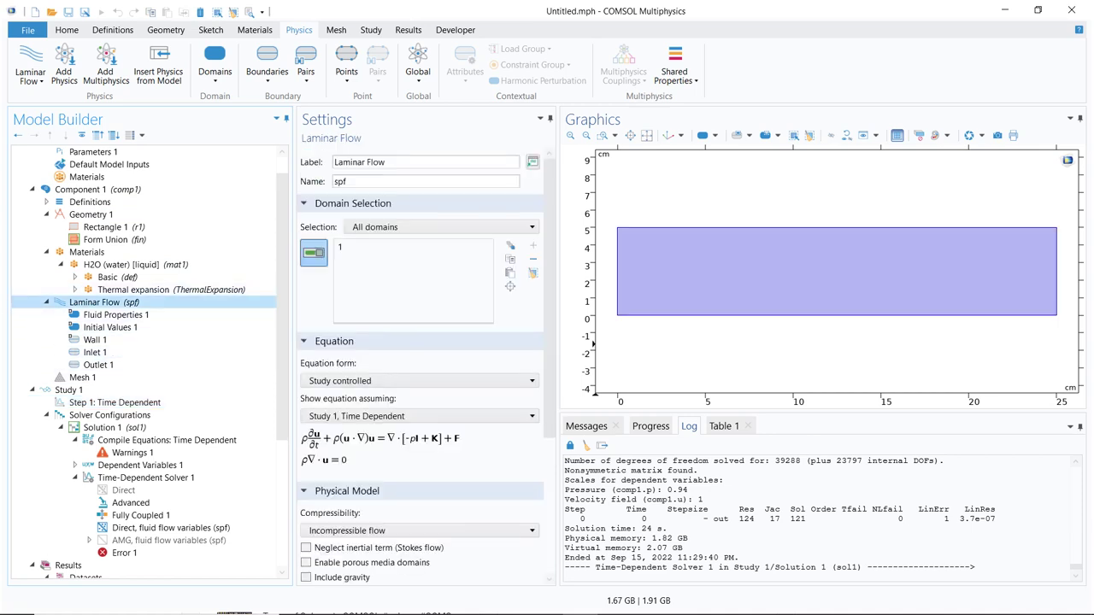
right_click(150, 302)
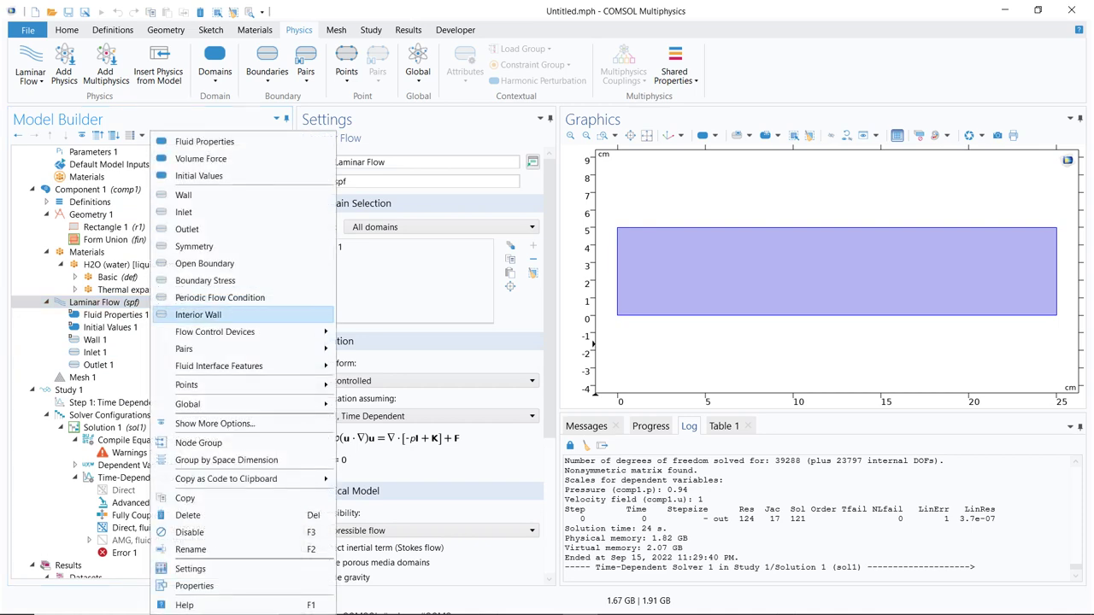
mouse_move(215, 331)
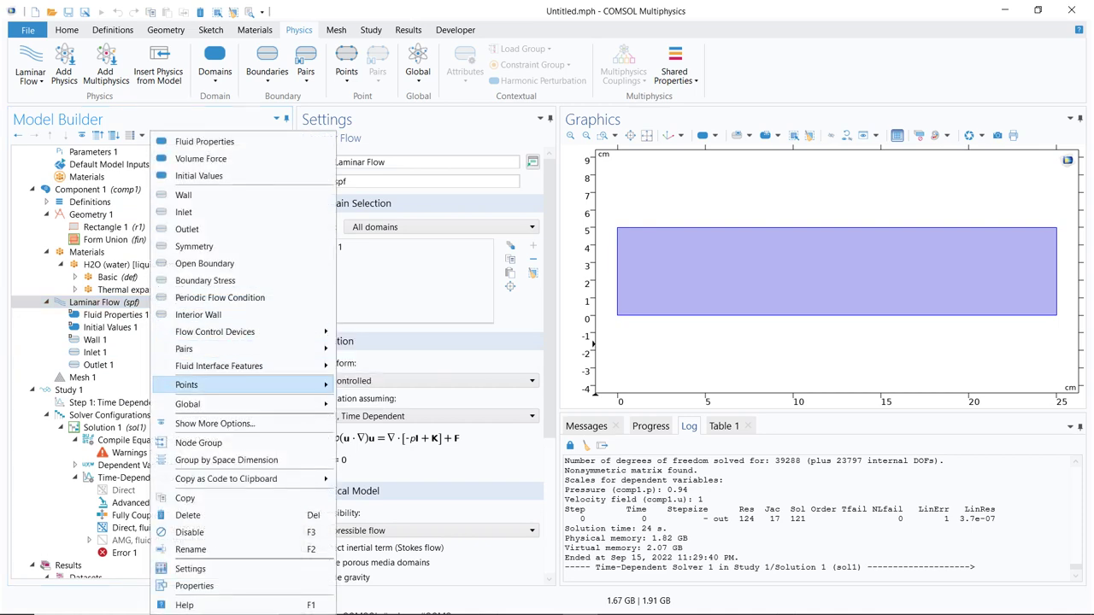
mouse_move(214, 385)
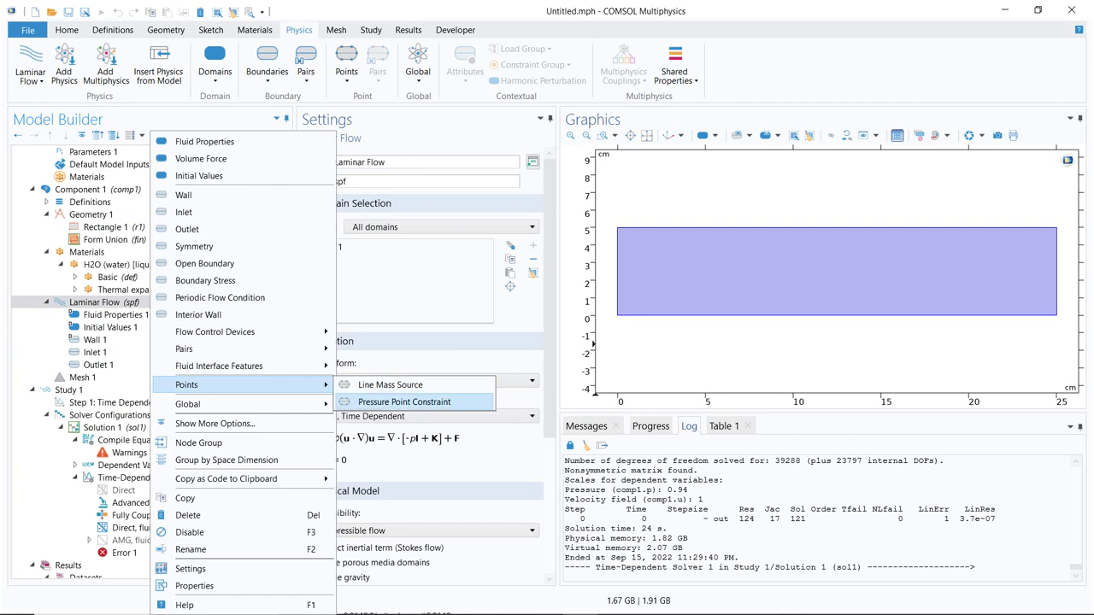
click(404, 402)
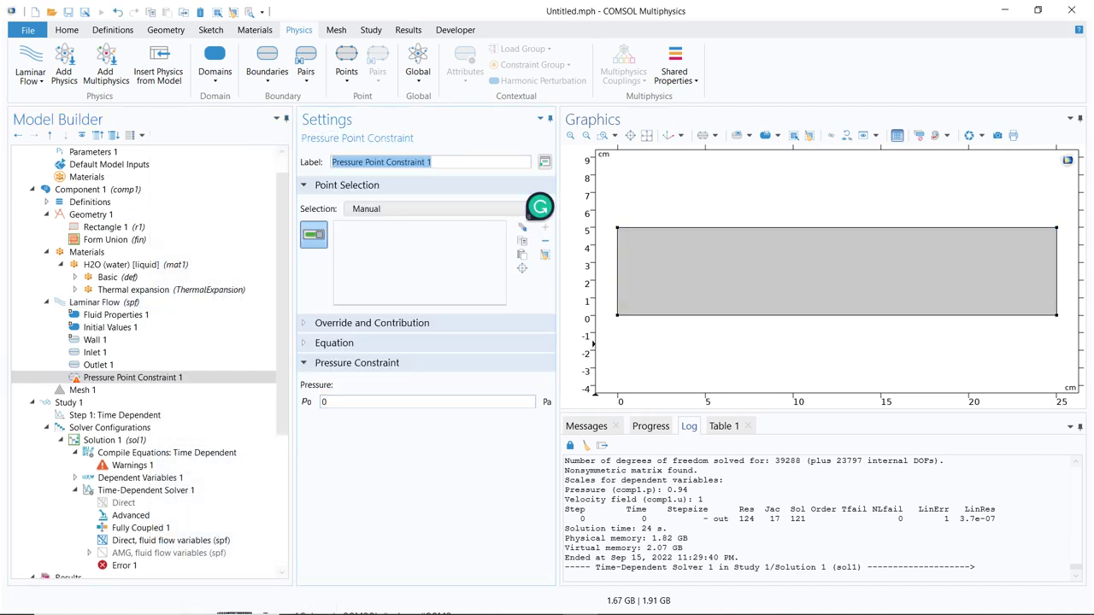
click(617, 316)
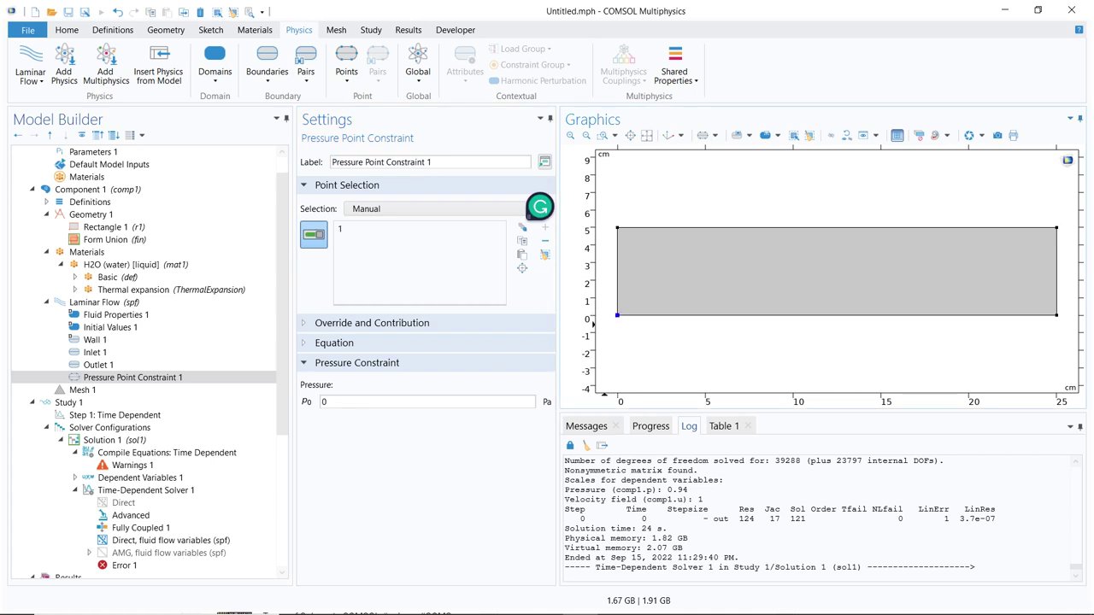
click(427, 402)
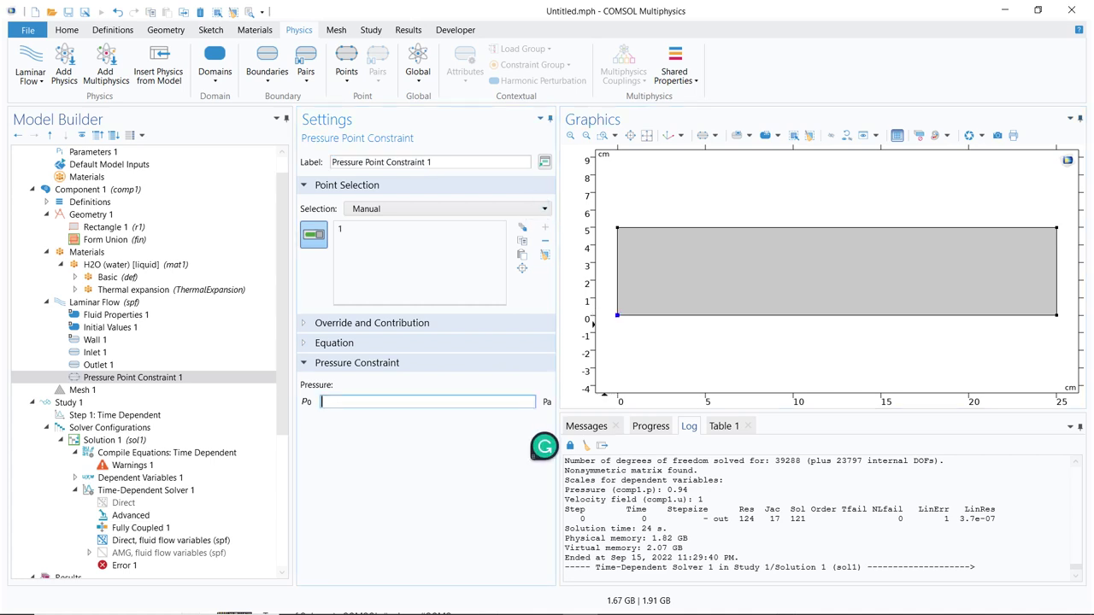
key(BackSpace)
text(10)
key(Return)
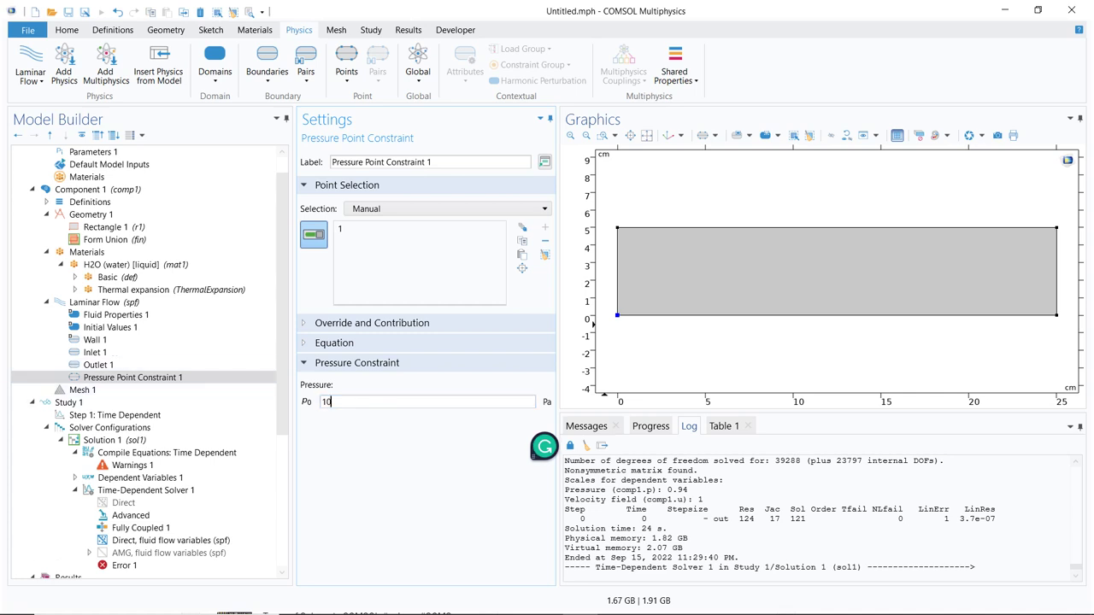
- Compute the Time Dependent study and plot the velocity magnitude at 0.9 s
click(115, 415)
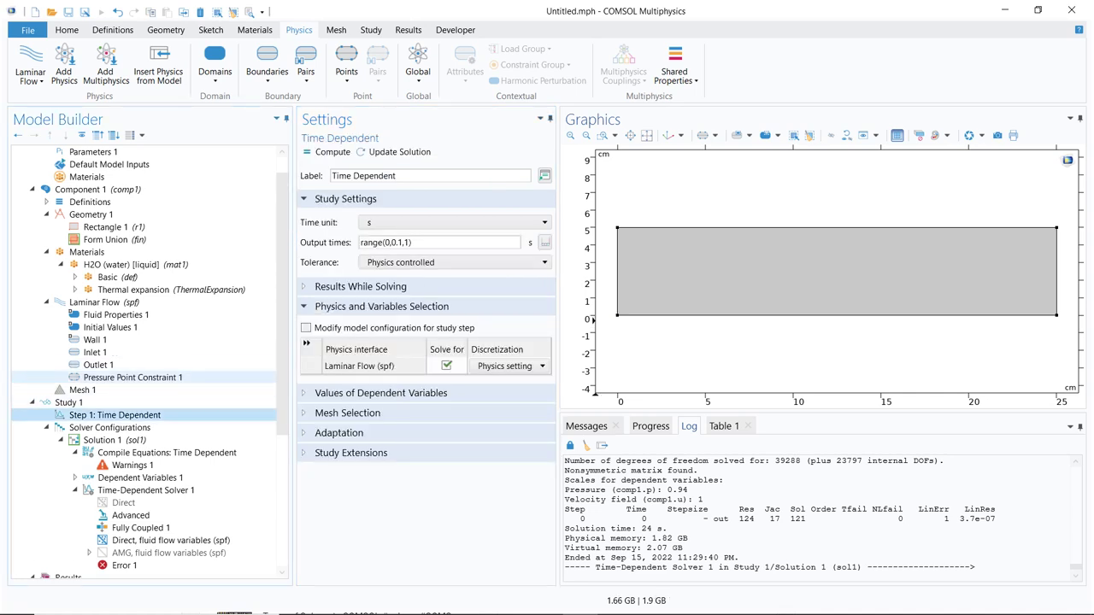
click(327, 152)
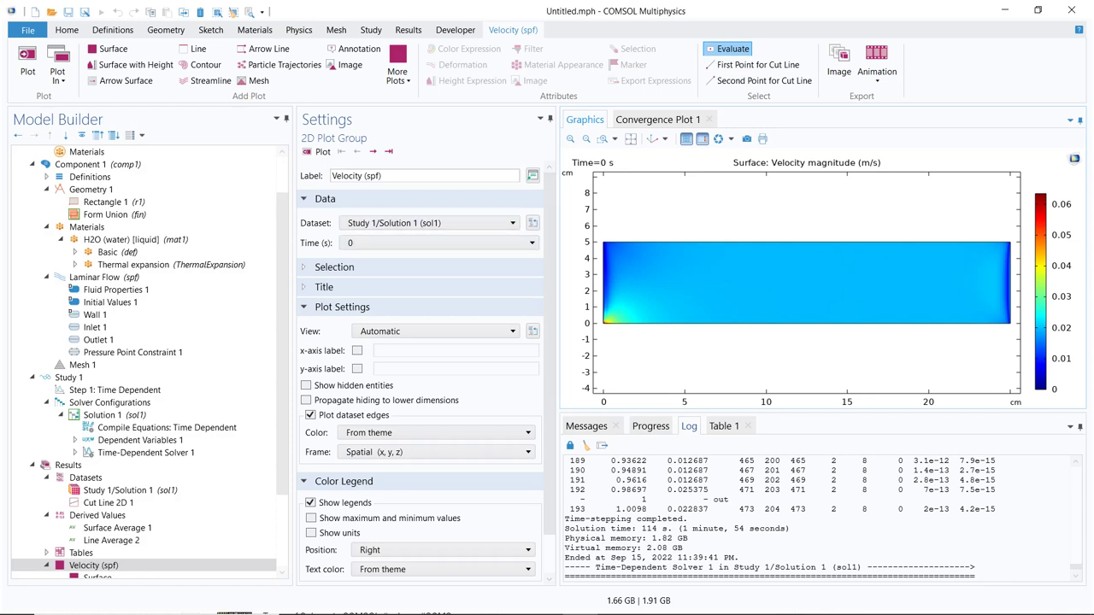
click(438, 243)
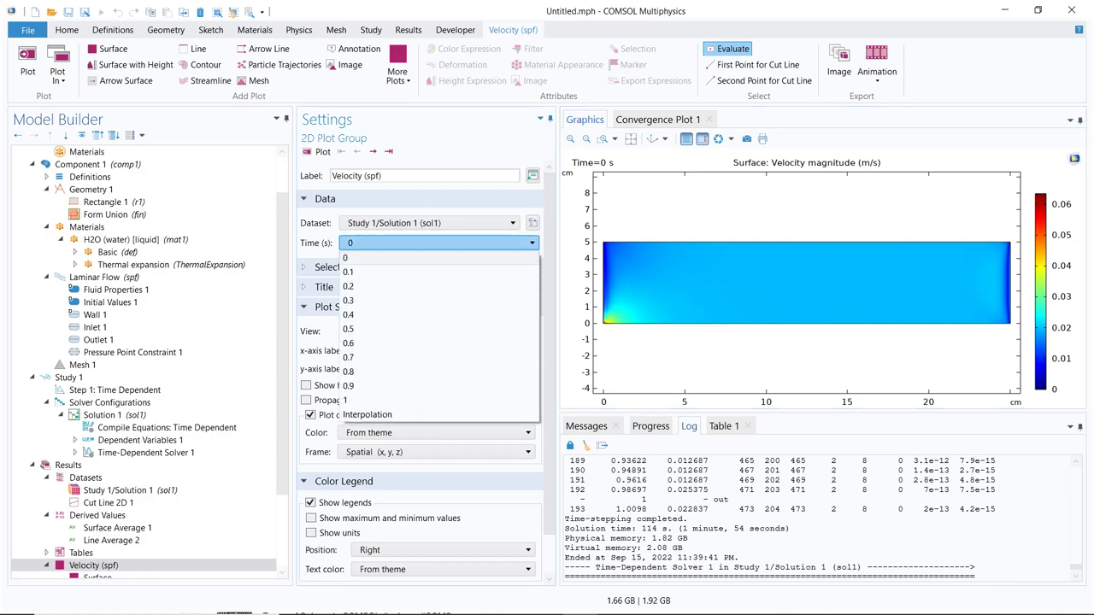
click(367, 384)
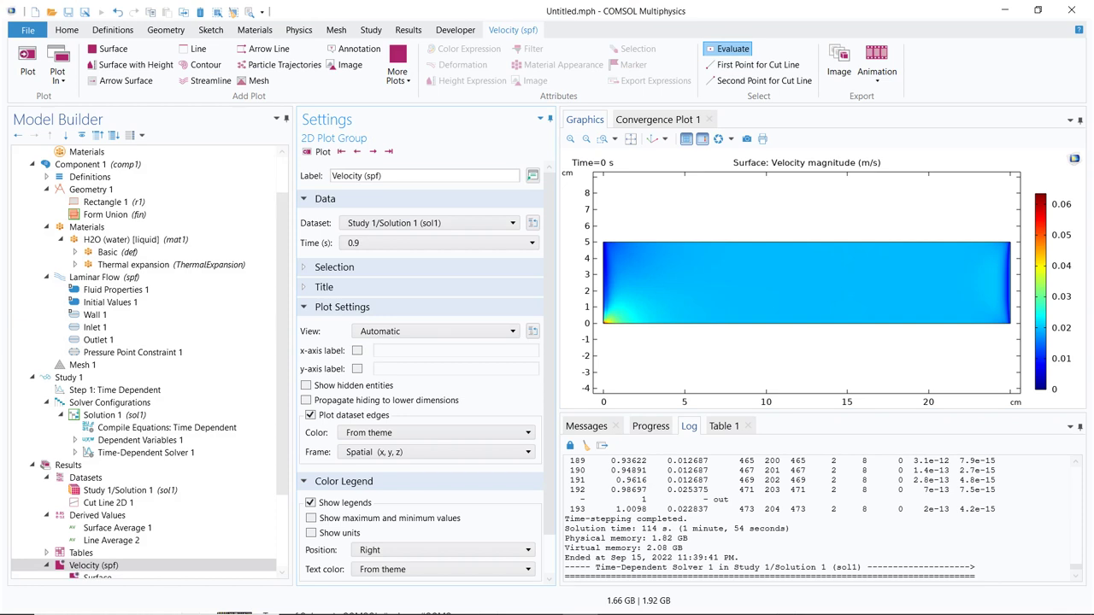
click(318, 151)
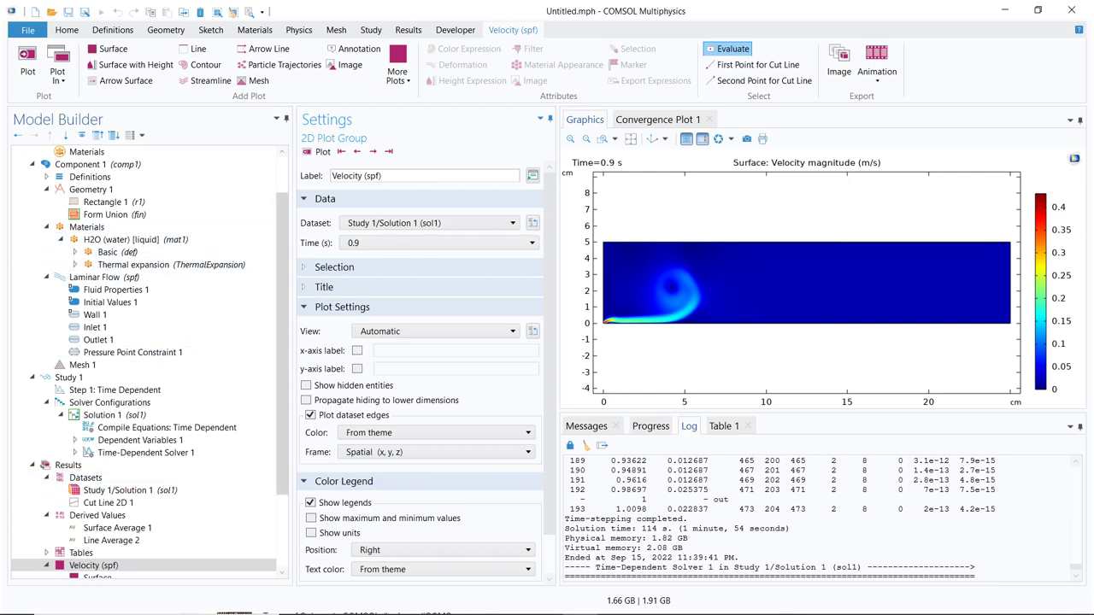
- Plot Cut Line 2D 1 to check its location at the outlet edge
scroll(145, 359, down, 3)
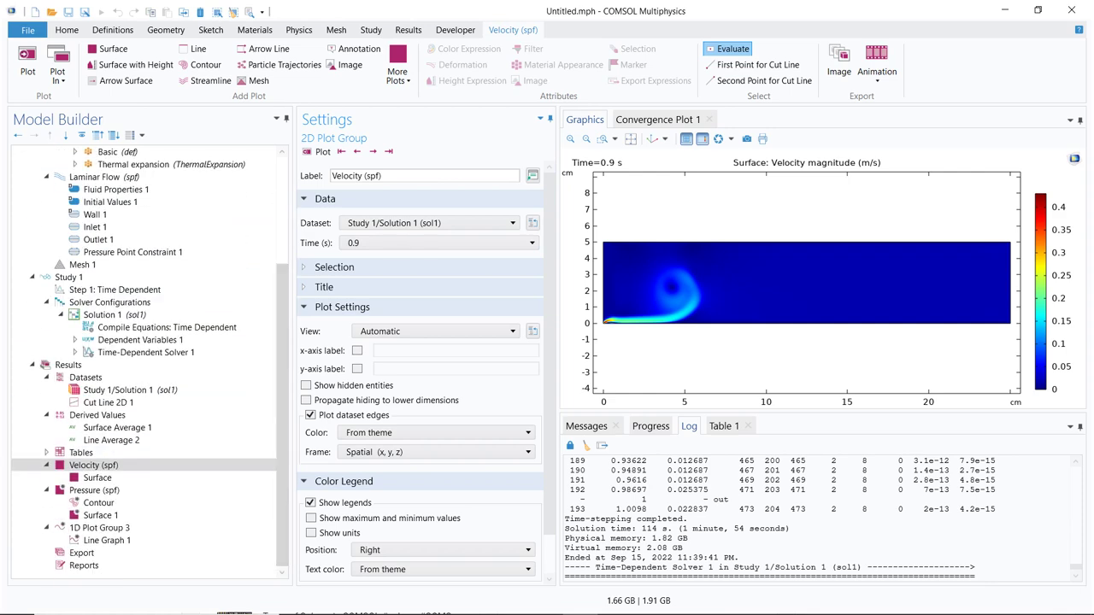
click(111, 403)
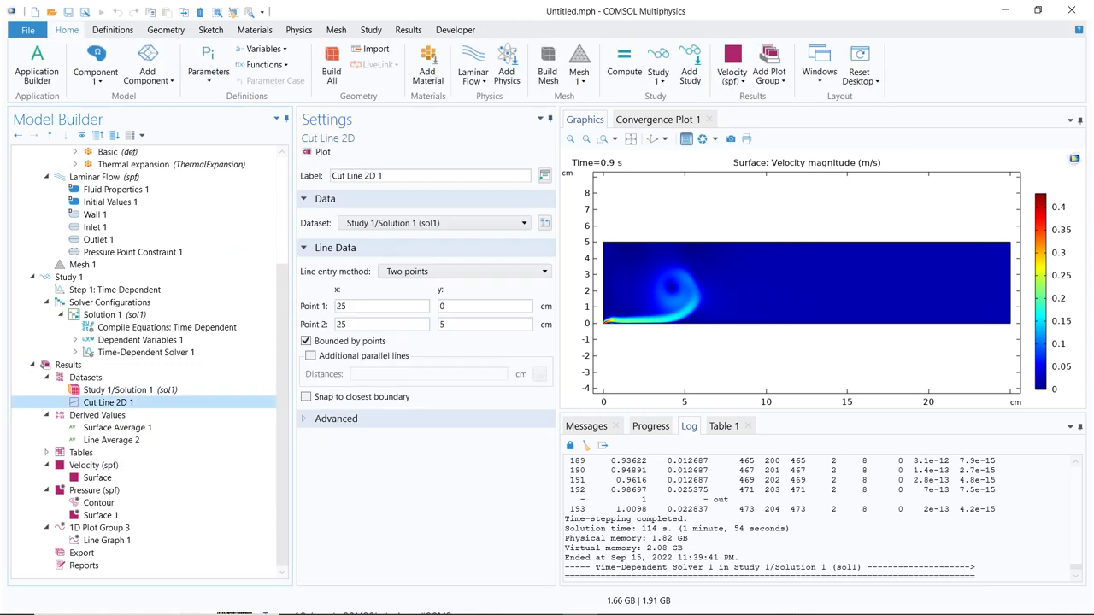
click(317, 151)
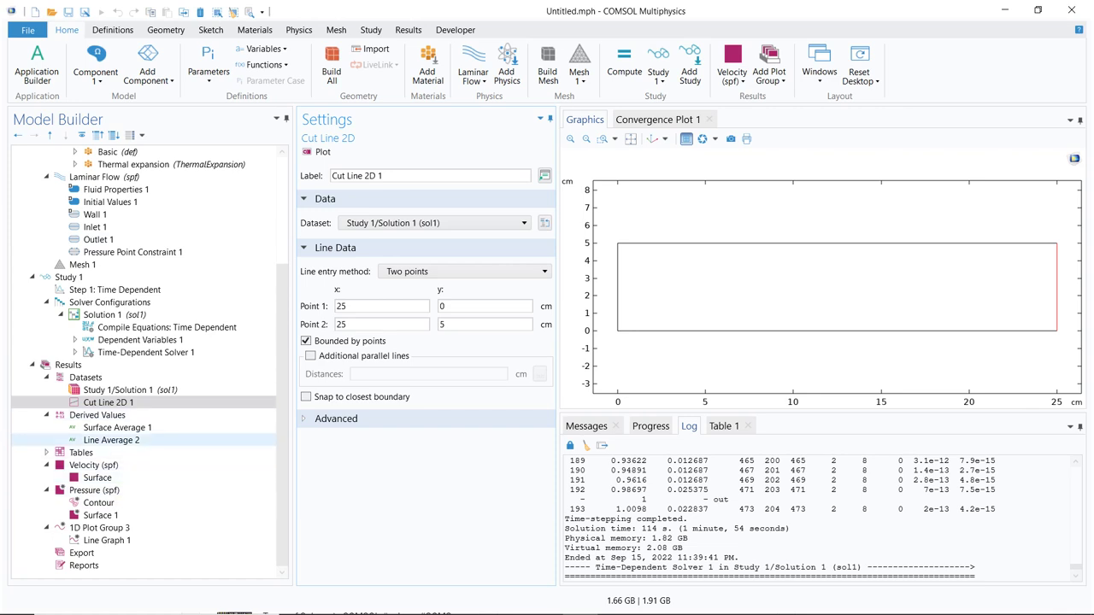
- Delete the old results table and evaluate Line Average 2 of u along the outlet cut line for all times
click(111, 441)
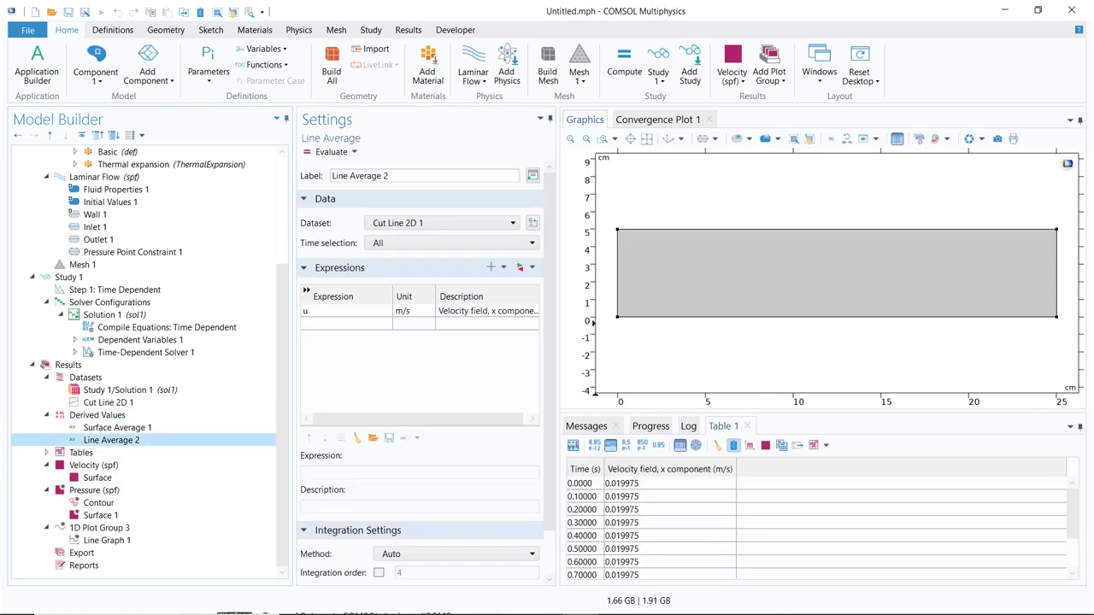
click(733, 446)
click(734, 446)
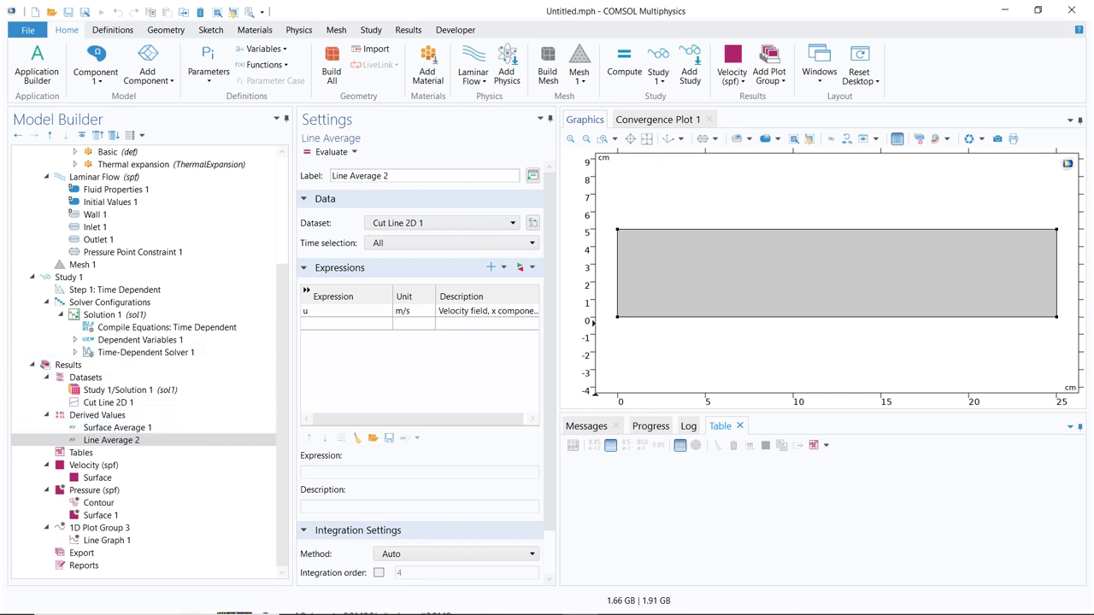
click(346, 312)
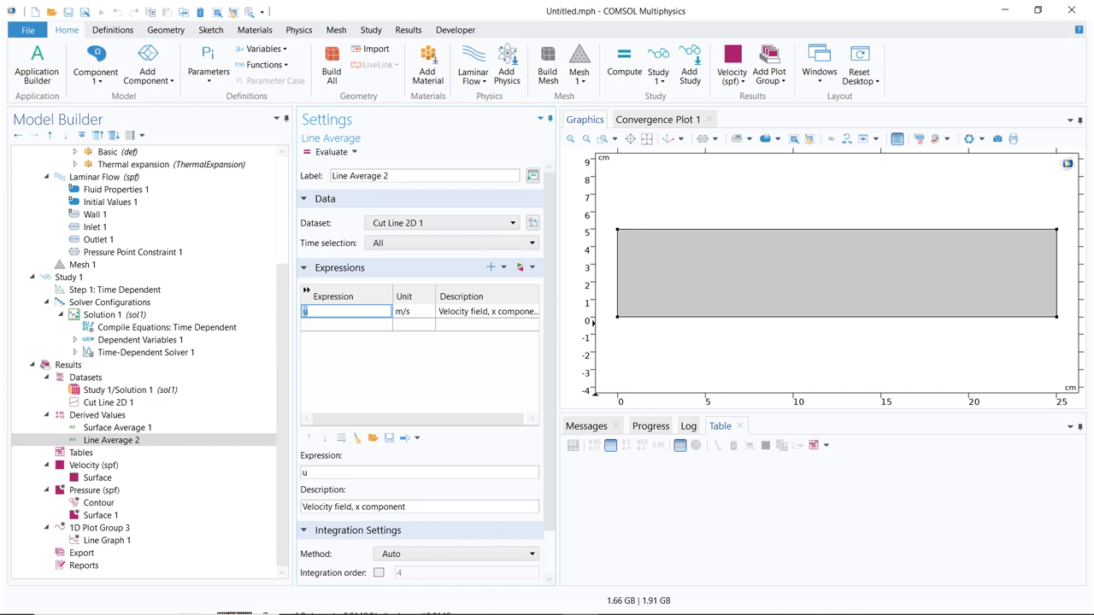
click(346, 323)
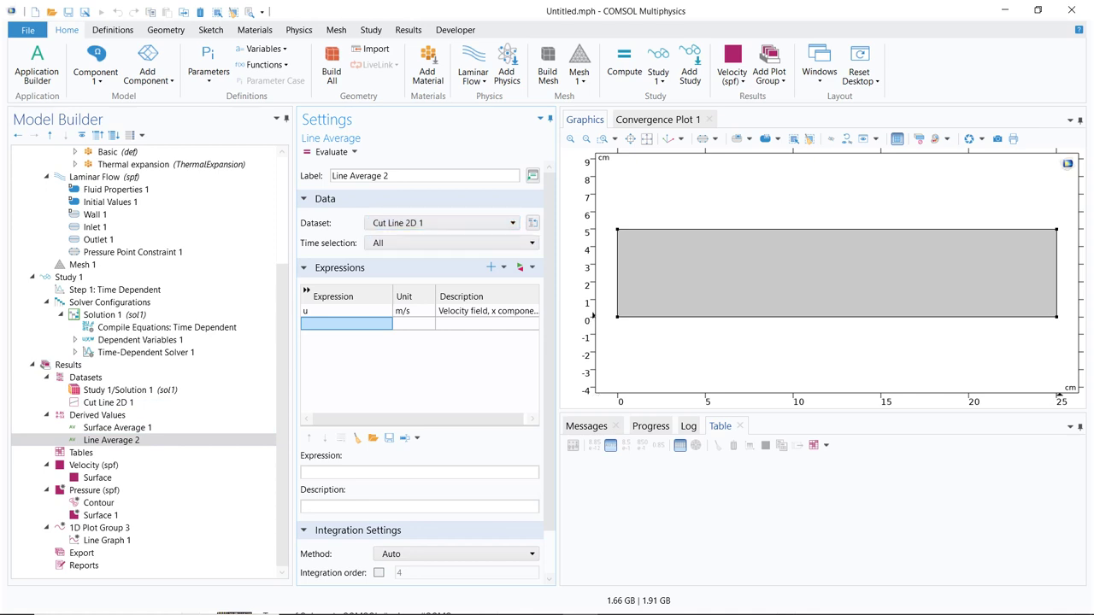
click(329, 151)
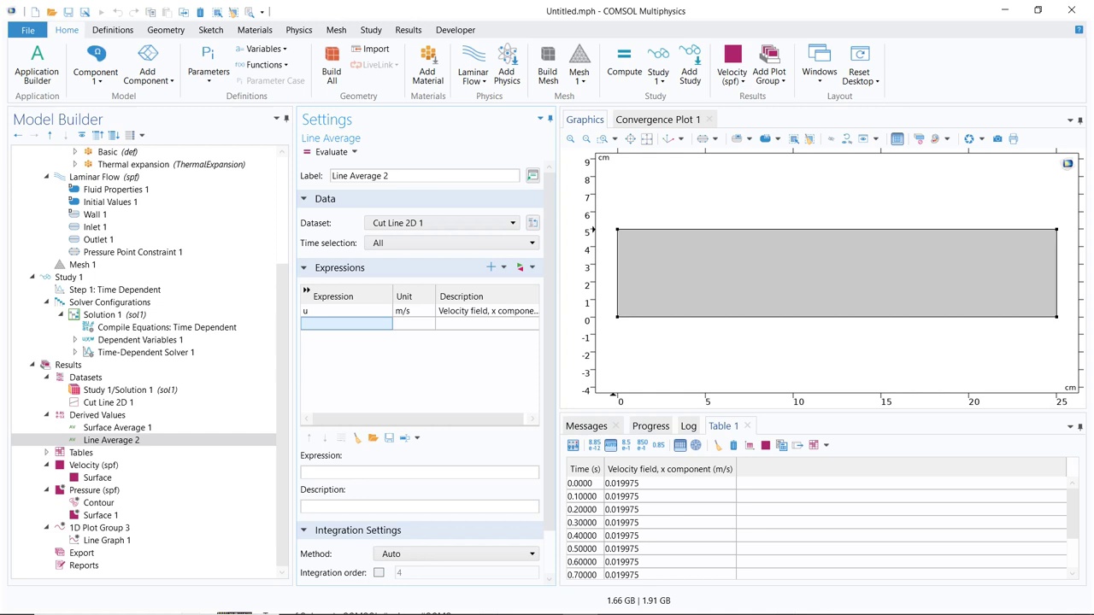
- Move Cut Line 2D 1 to the inlet edge by setting x to 0 cm for both points, and plot it
click(108, 402)
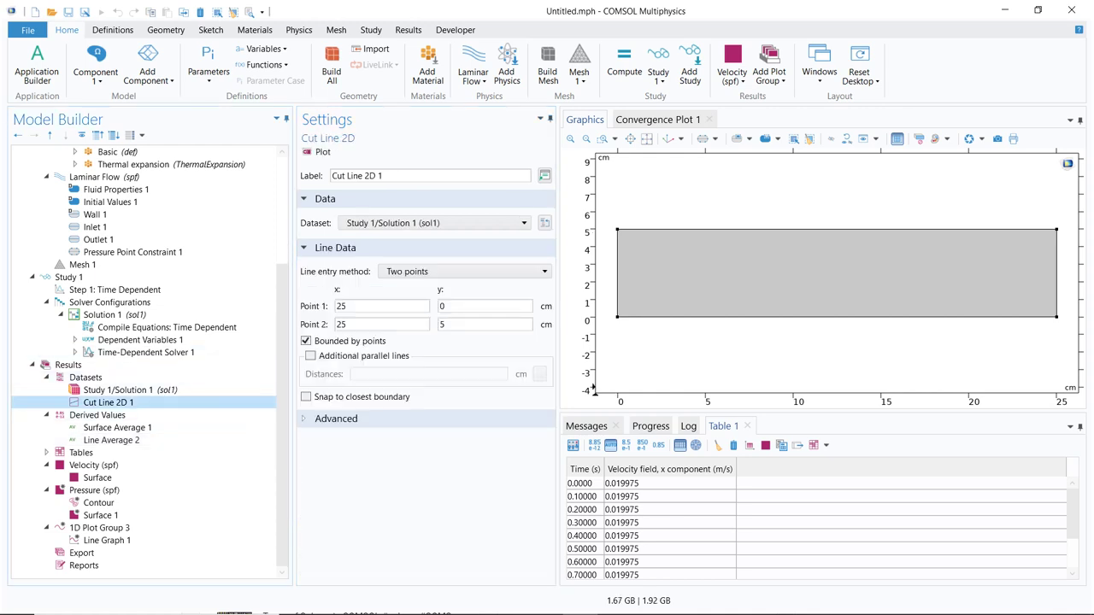
click(485, 306)
click(382, 306)
click(594, 389)
key(Tab)
text(0)
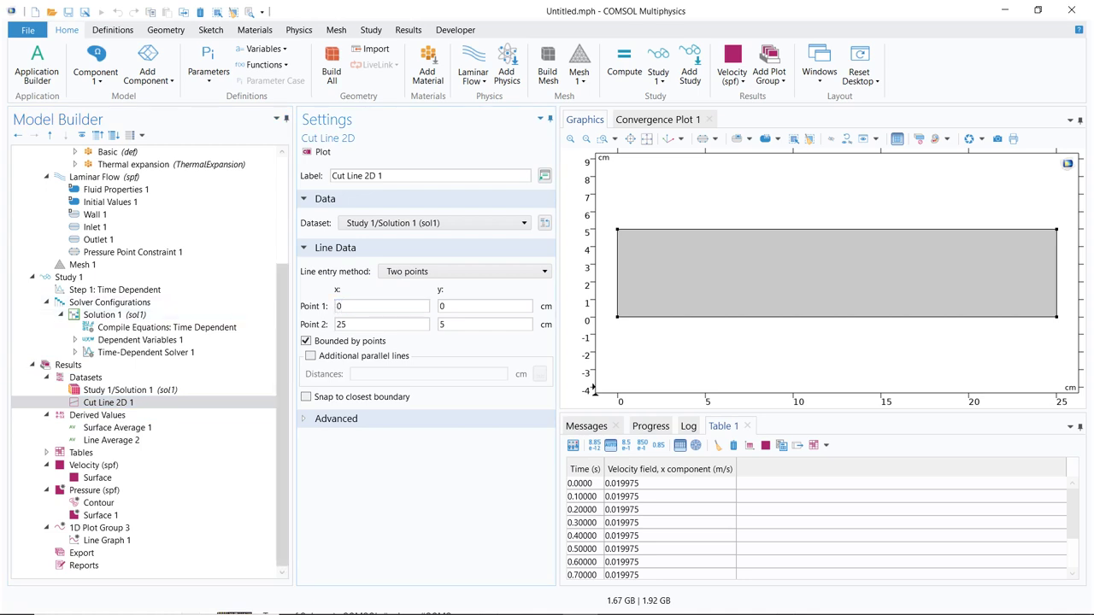
text(0)
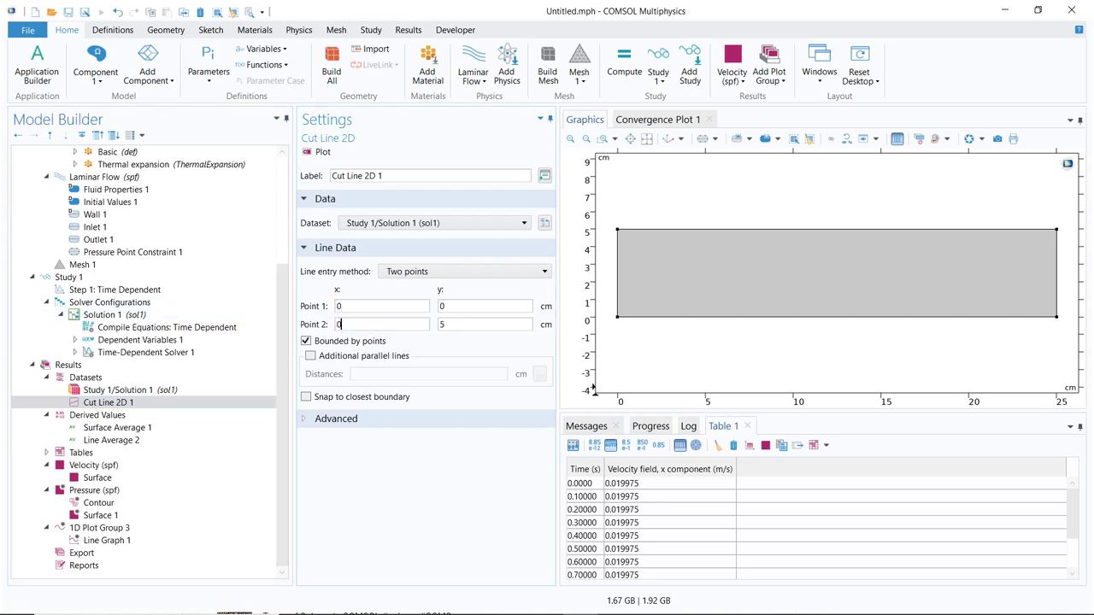
click(318, 152)
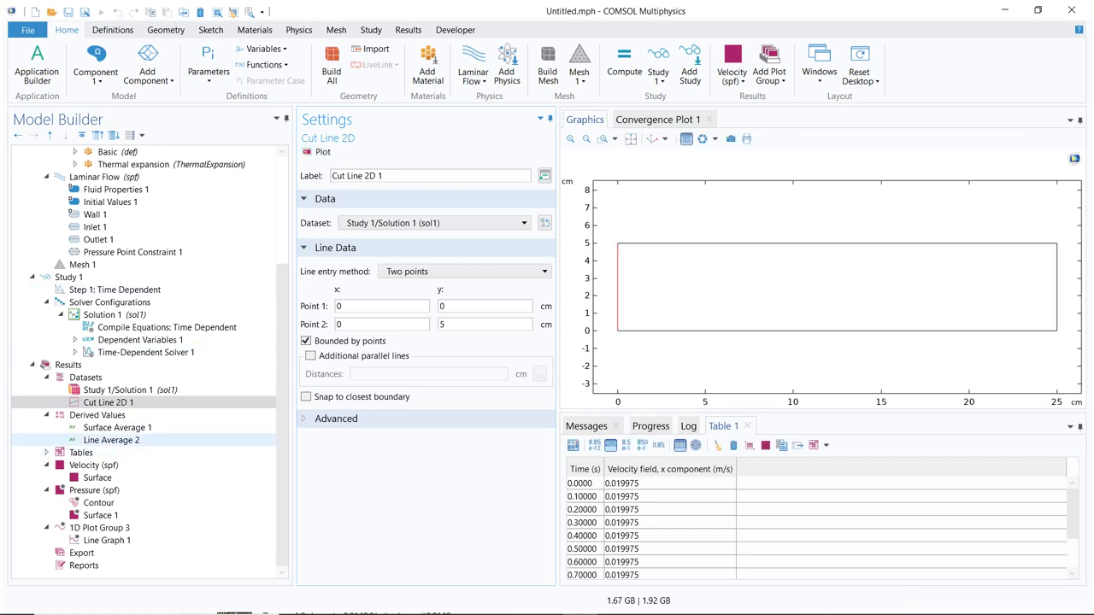
- Evaluate Line Average 2 of u along the inlet cut line and Surface Average 1 of d(u,x)+d(u,y) over the domain, for all times
click(111, 441)
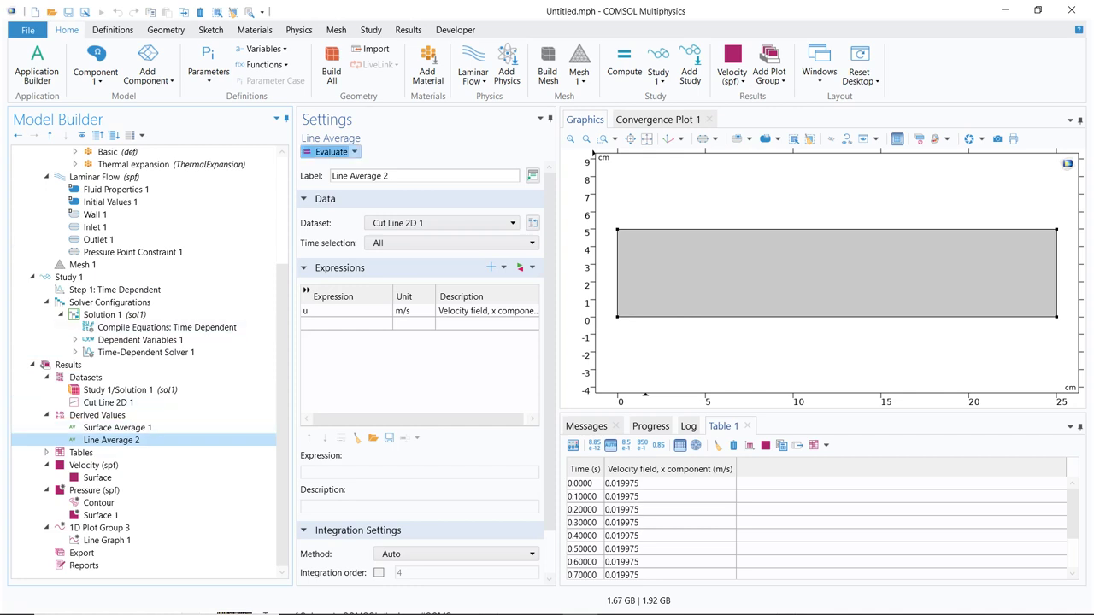
click(330, 151)
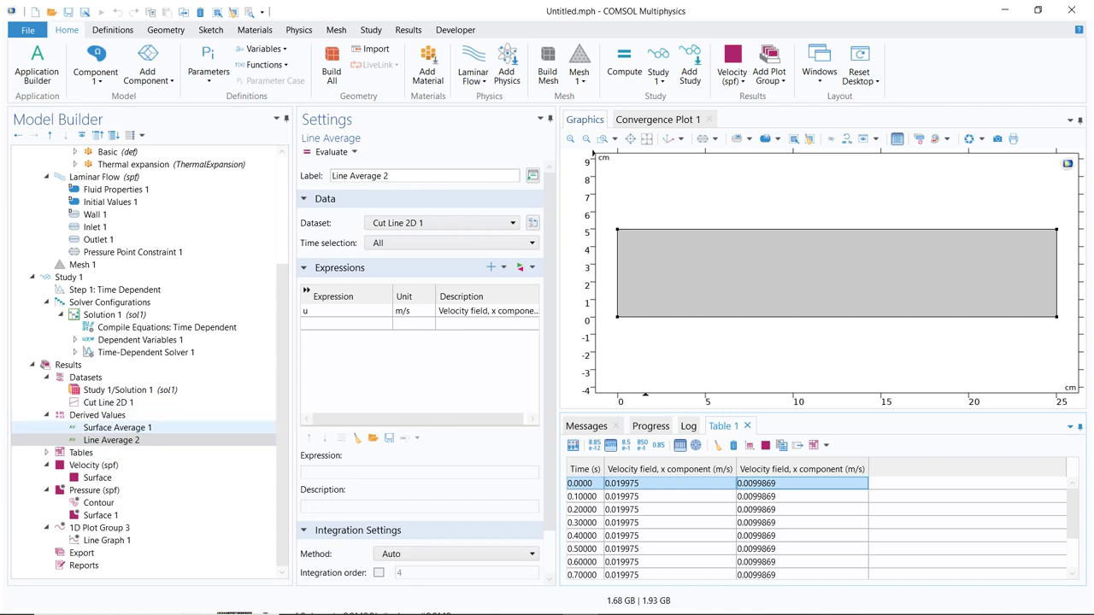
click(117, 427)
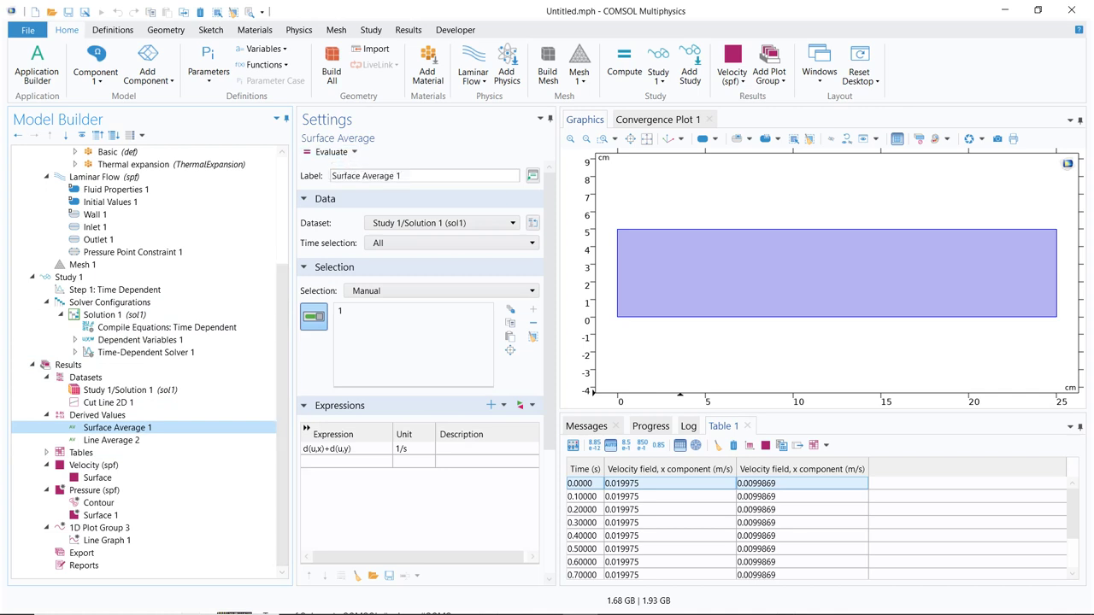
click(329, 151)
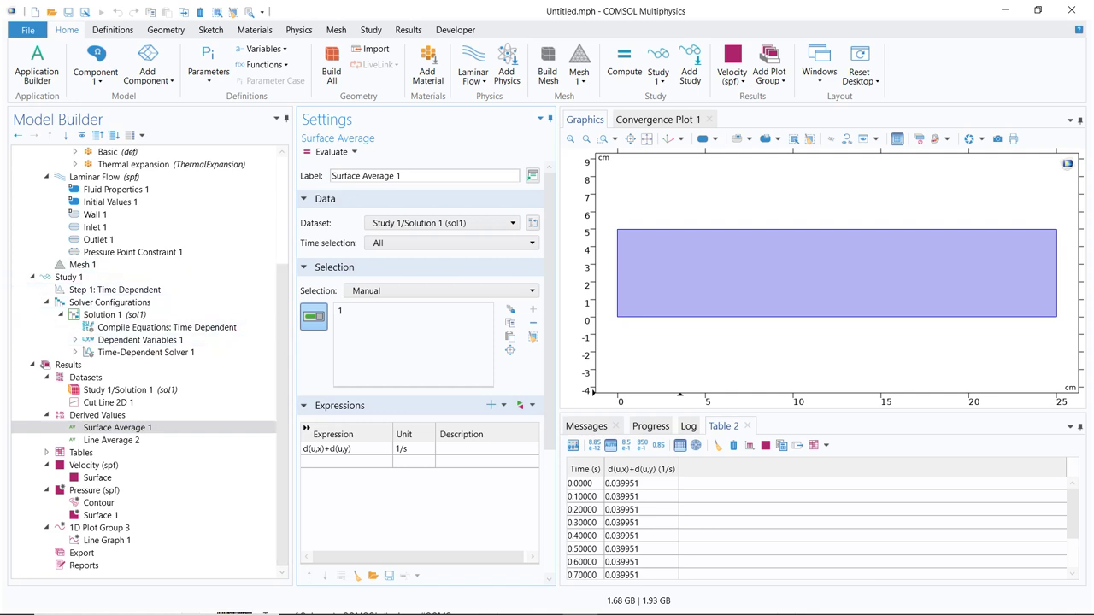
- Review the boundary settings of Inlet 1 and Outlet 1 and the point selection and pressure of Pressure Point Constraint 1
scroll(145, 302, up, 2)
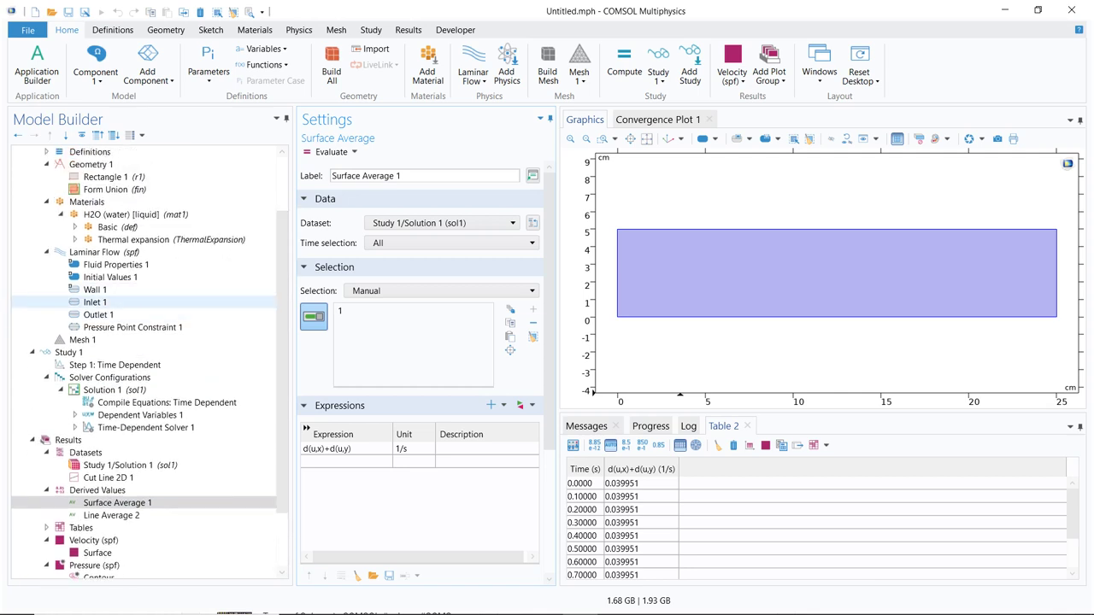
click(95, 302)
click(98, 315)
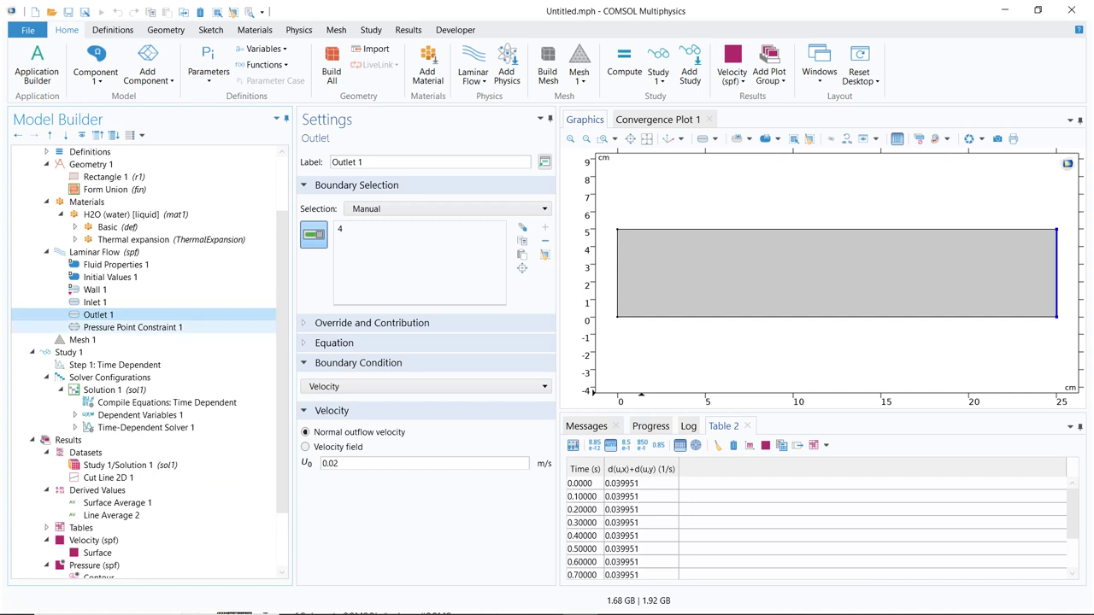
click(132, 327)
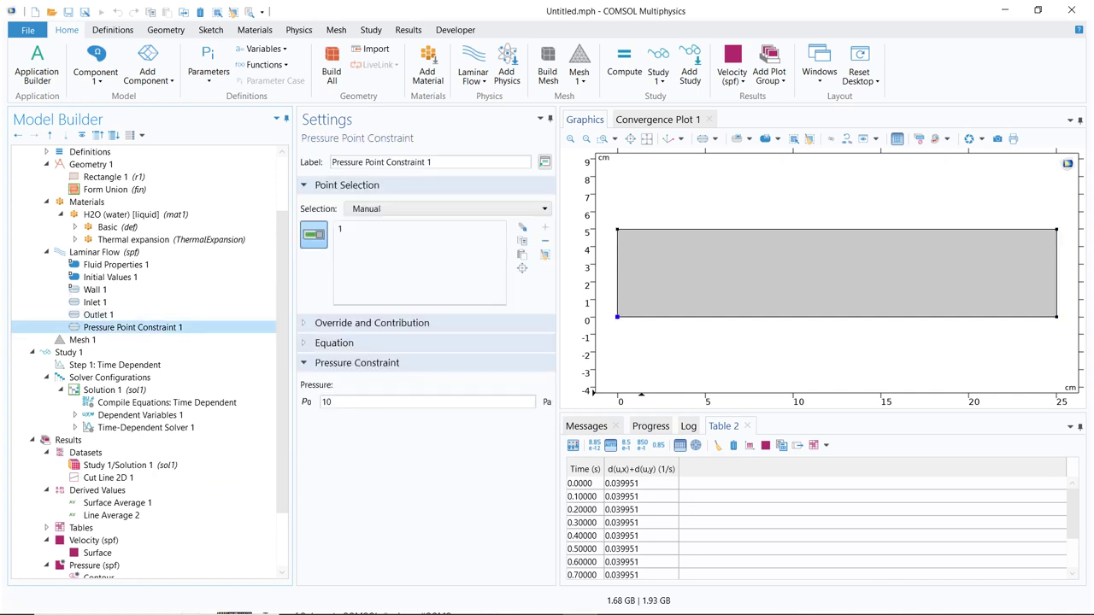